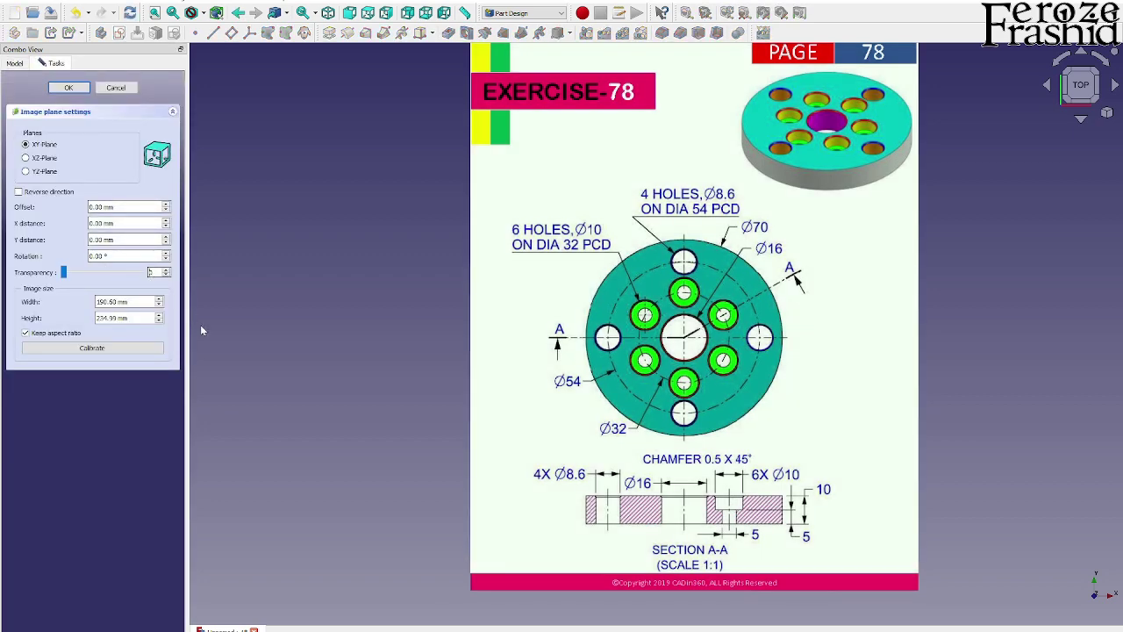
# Set the image plane's transparency to 50 and calibrate its scale so the disc's outer diameter in the drawing measures 70 mm.
pyautogui.write('50')
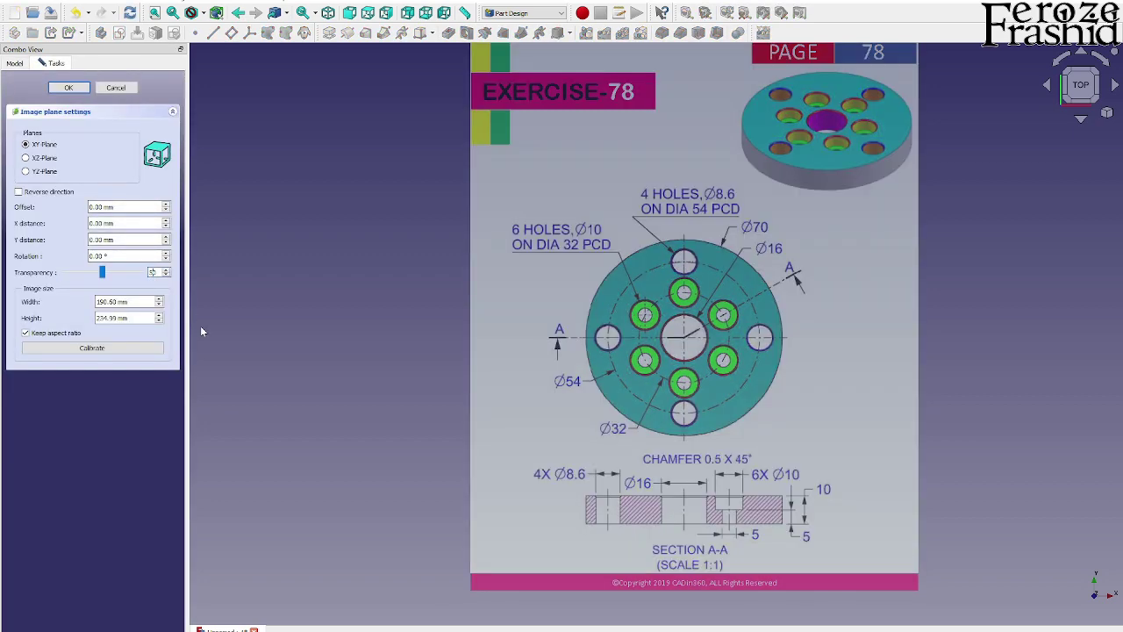
pyautogui.click(124, 351)
pyautogui.scroll(4, 672, 295)
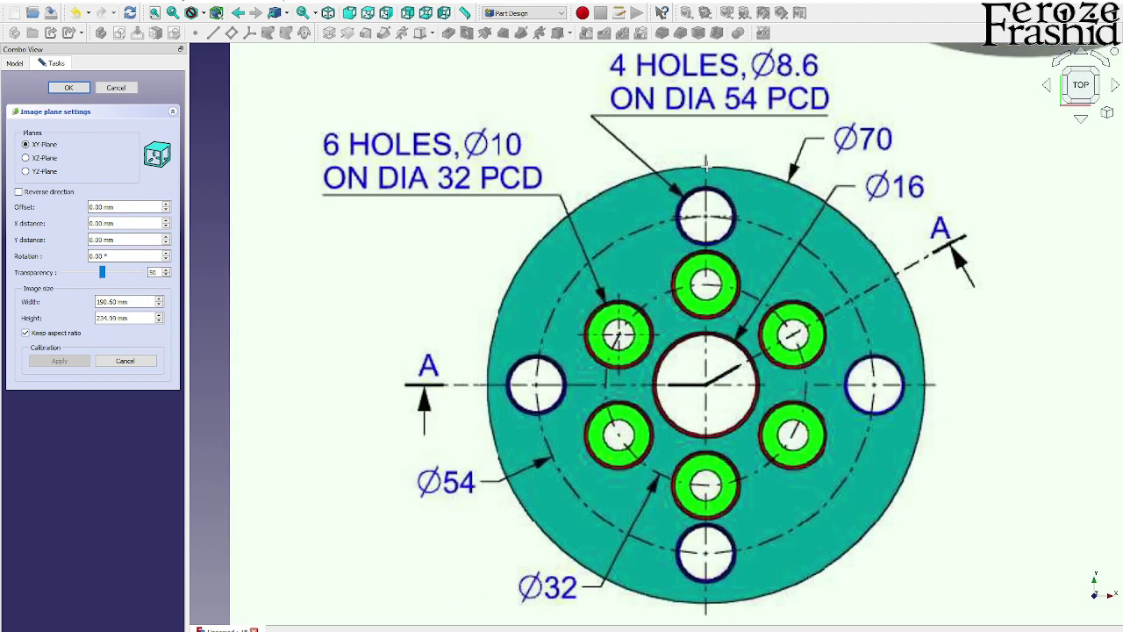
pyautogui.click(705, 166)
pyautogui.scroll(-3, 766, 211)
pyautogui.scroll(4, 733, 421)
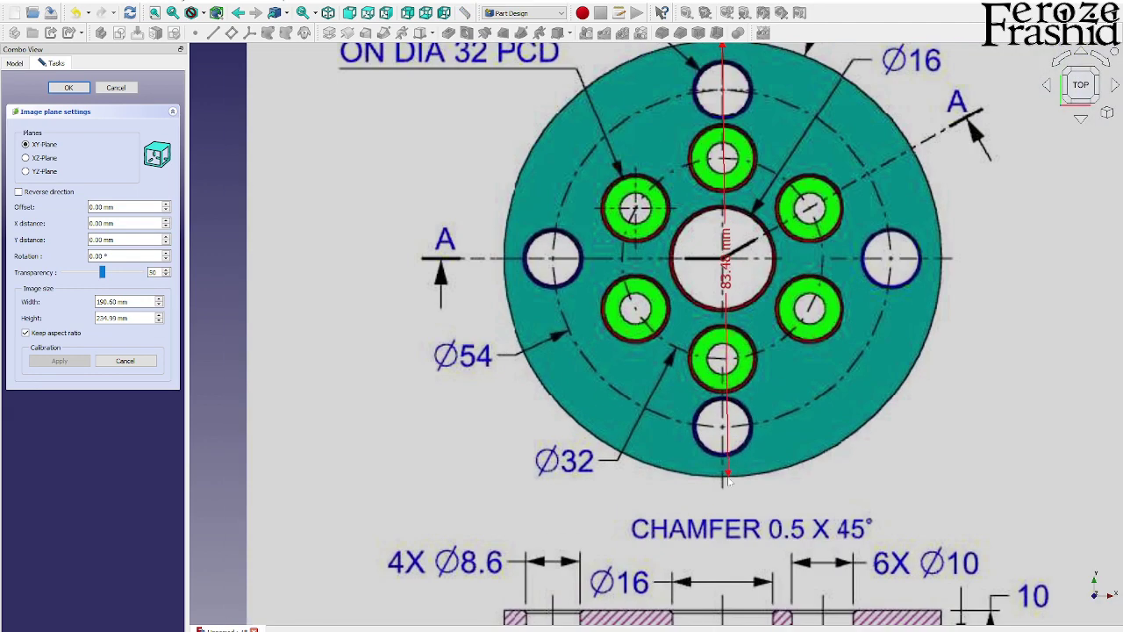
pyautogui.click(723, 479)
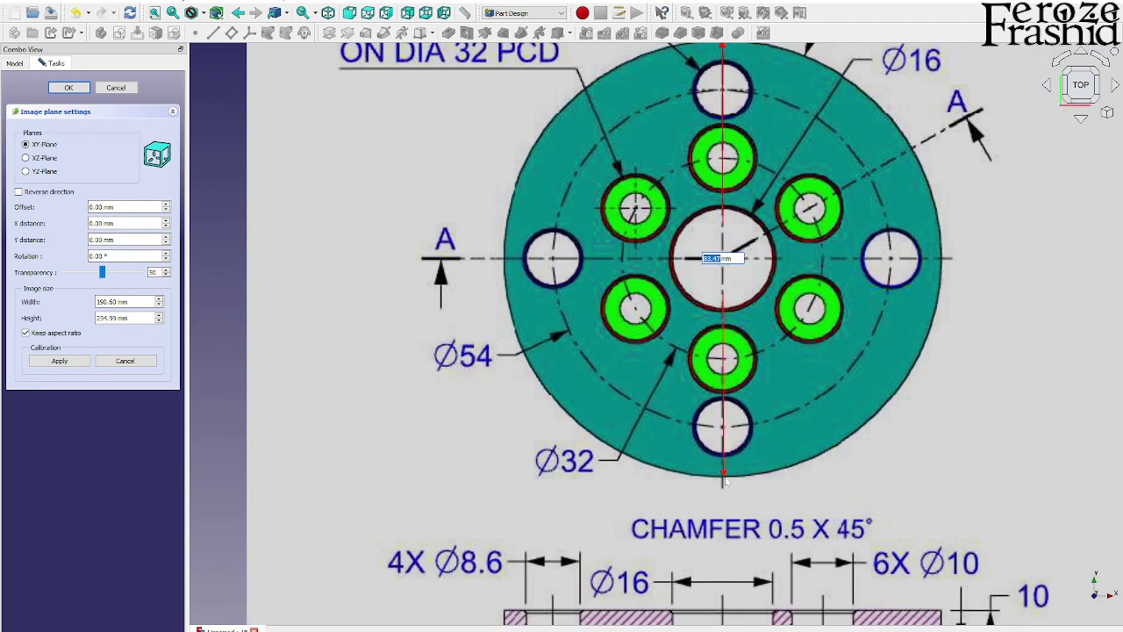
pyautogui.scroll(-1, 754, 469)
pyautogui.write('70')
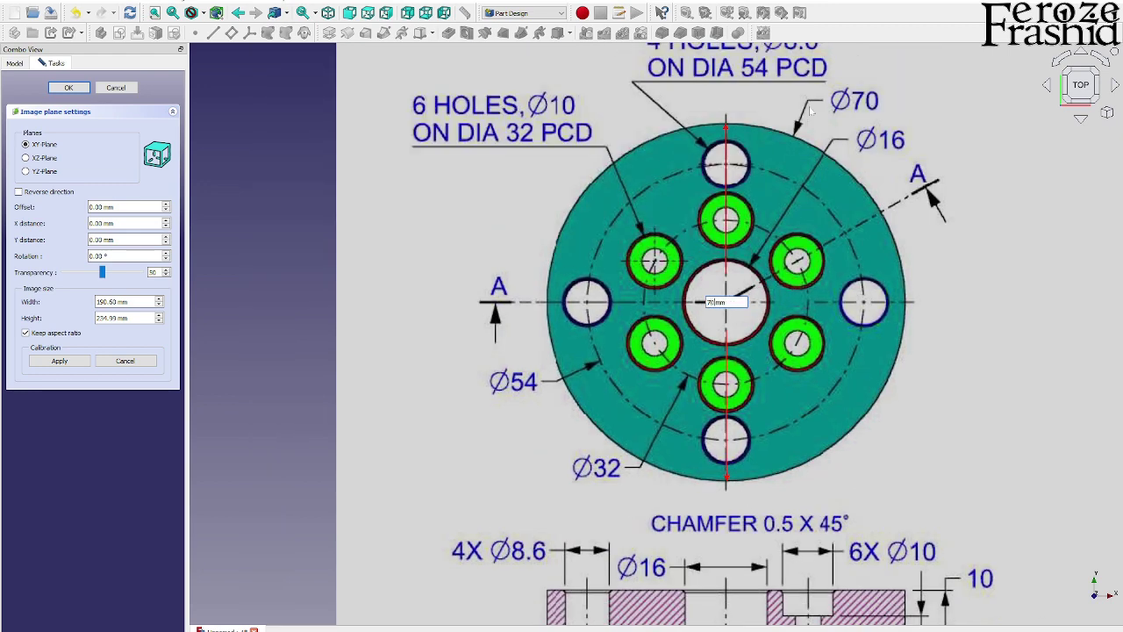
pyautogui.press('Return')
pyautogui.click(70, 88)
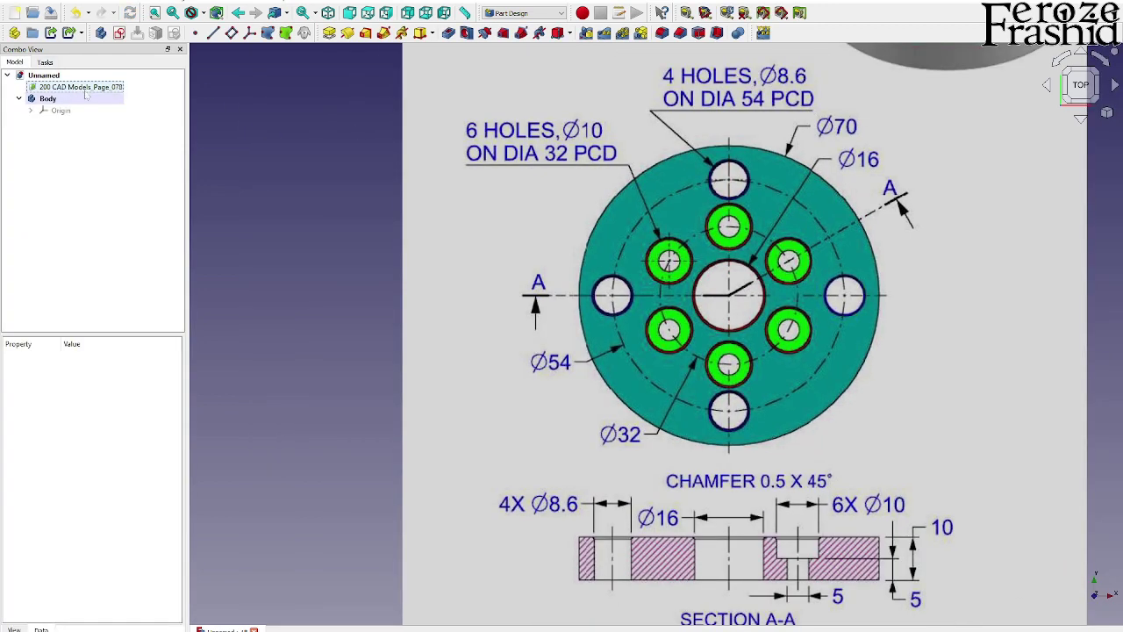
# Transform the drawing image along X and Y so the centre of the disc sits on the origin.
pyautogui.scroll(-2, 625, 244)
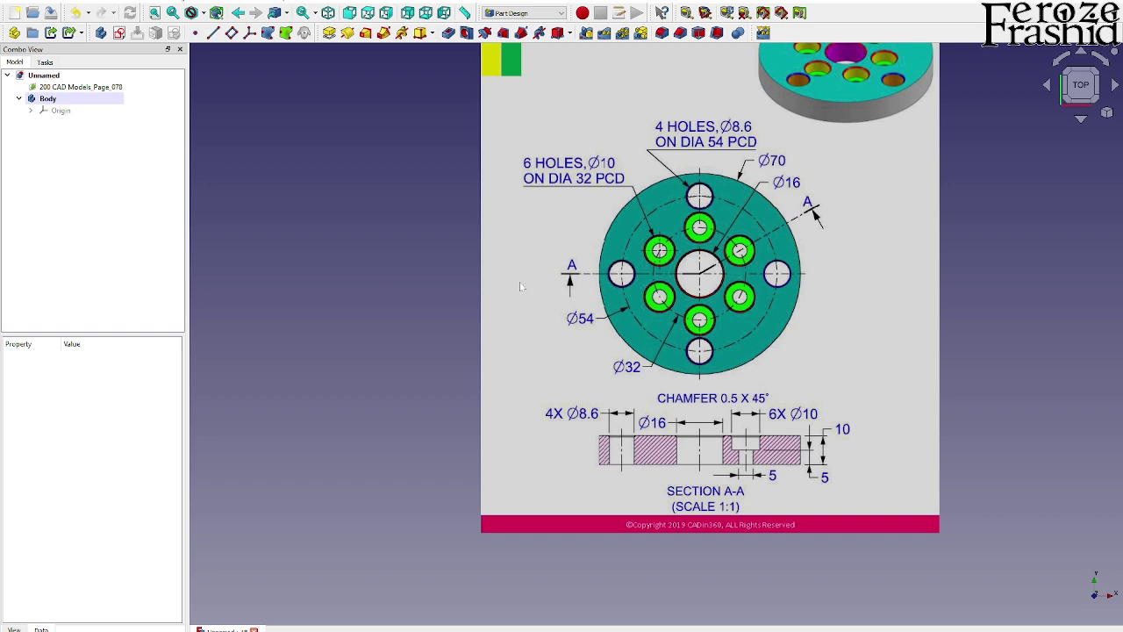
pyautogui.rightClick(72, 87)
pyautogui.click(88, 112)
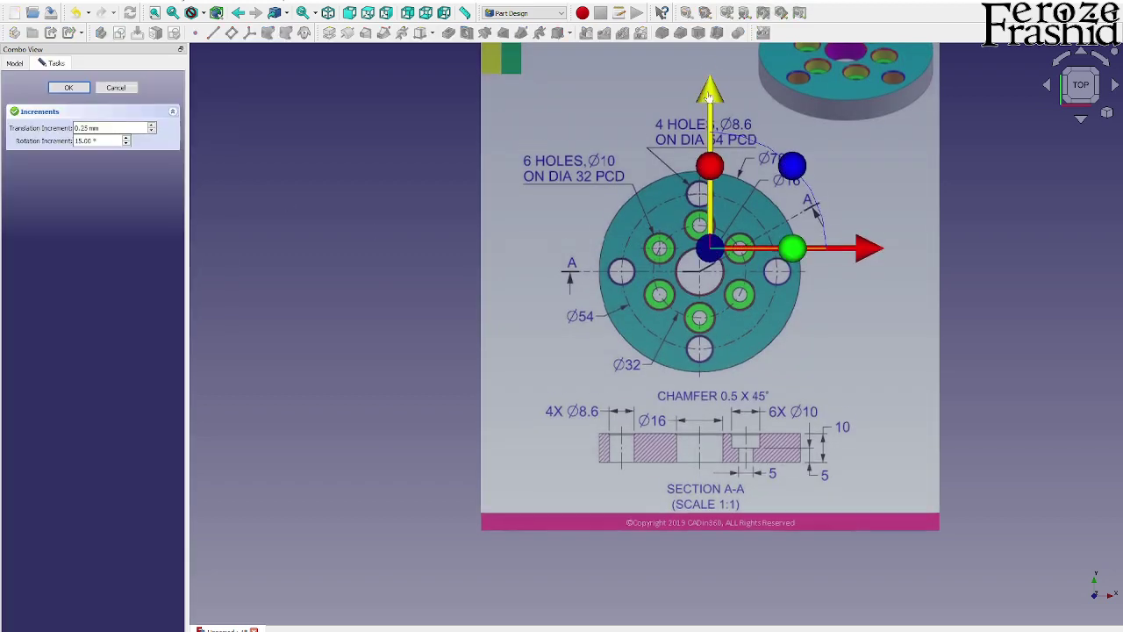
pyautogui.moveTo(709, 106); pyautogui.dragTo(708, 82)
pyautogui.moveTo(863, 230); pyautogui.dragTo(876, 230)
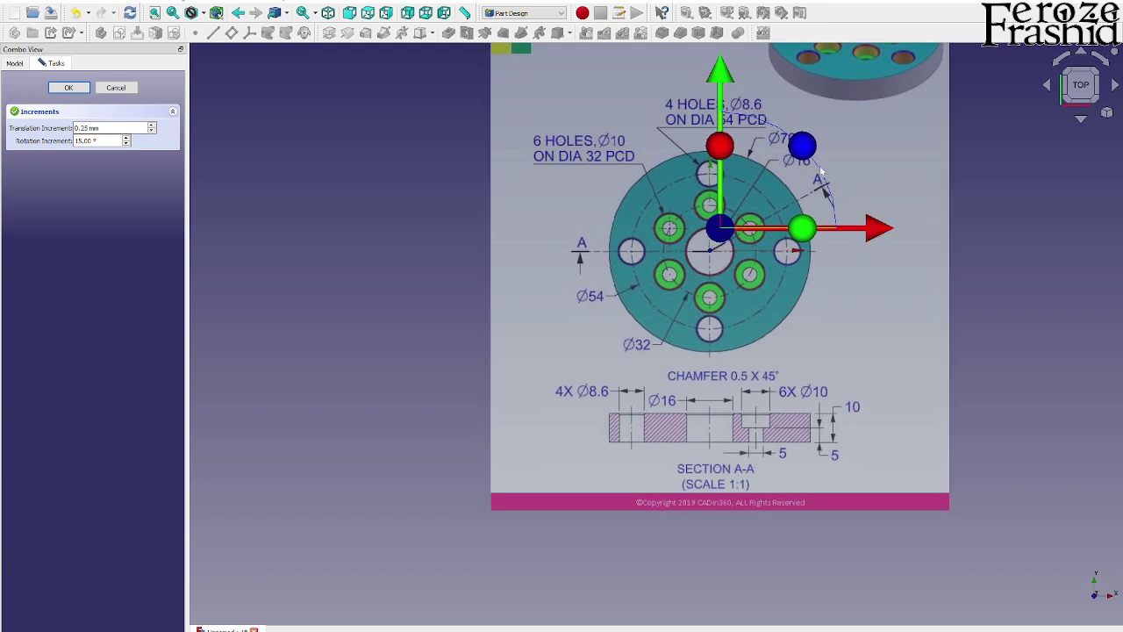
pyautogui.scroll(3, 821, 171)
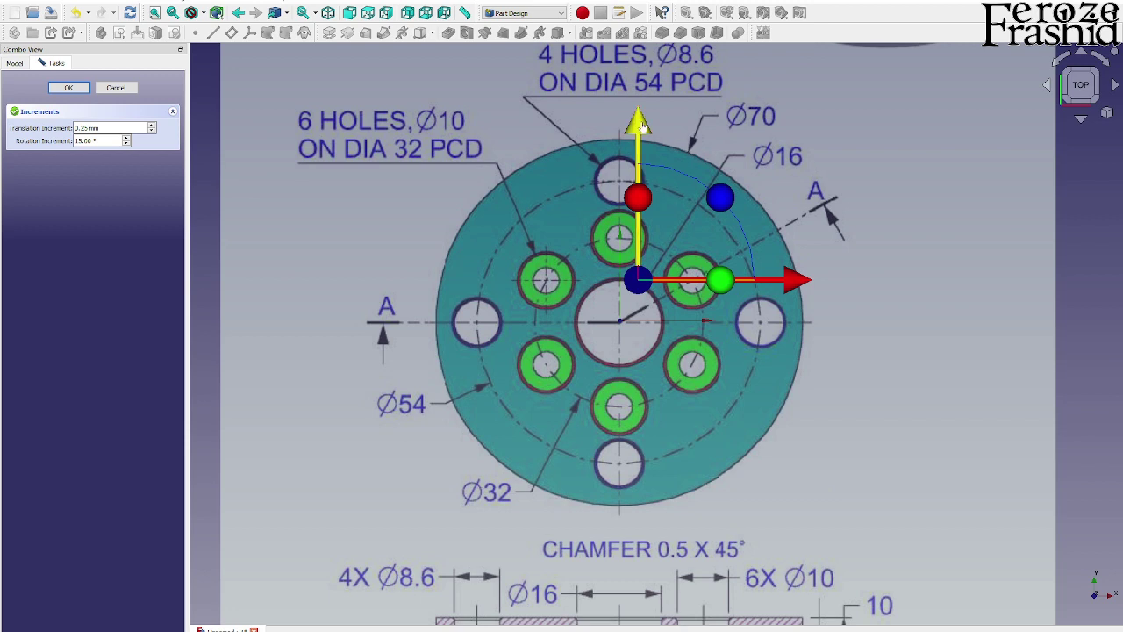
pyautogui.moveTo(641, 127); pyautogui.dragTo(643, 124)
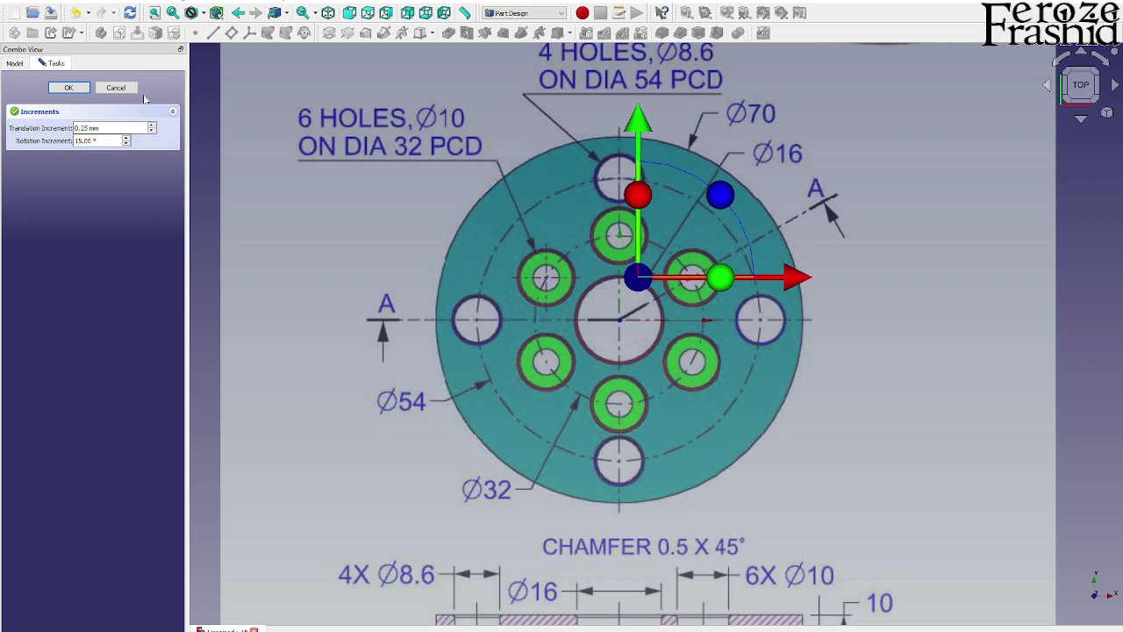
pyautogui.click(68, 87)
pyautogui.scroll(-4, 713, 180)
pyautogui.click(341, 257)
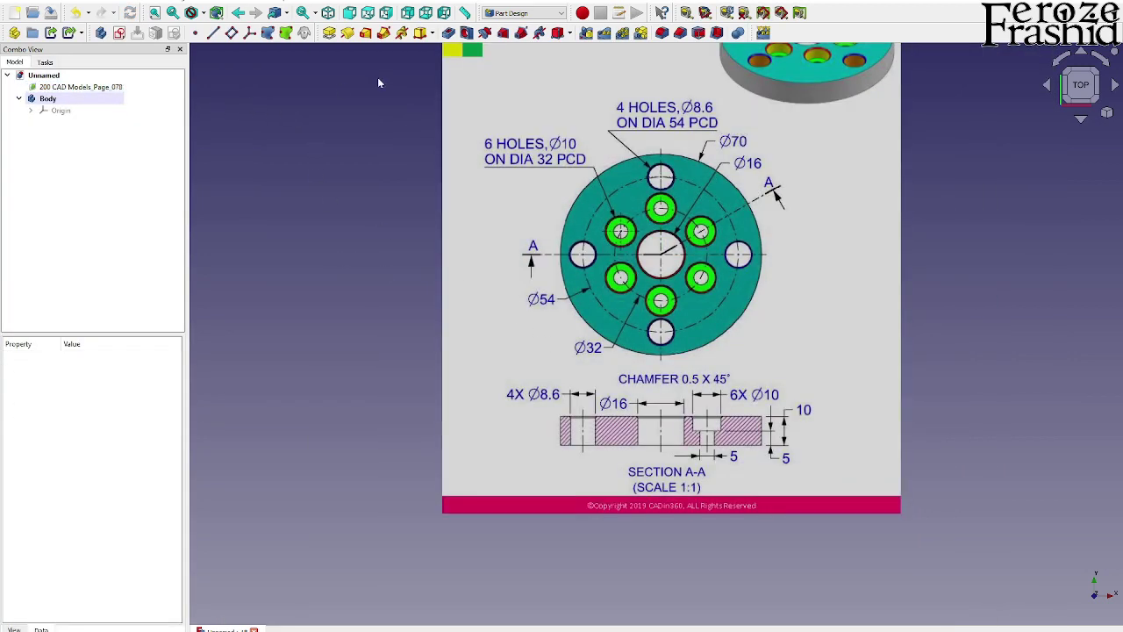
# Create a sketch on the XY-plane with two concentric circles at the origin, about 16.5 mm and 70.4 mm in diameter.
pyautogui.click(121, 36)
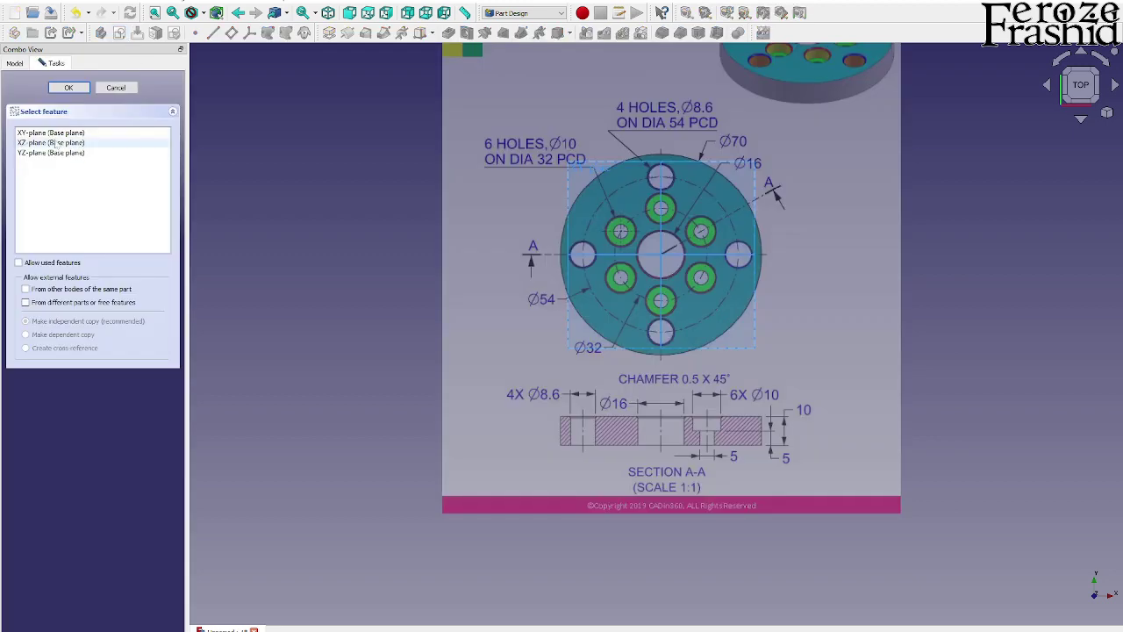
pyautogui.click(51, 132)
pyautogui.click(68, 87)
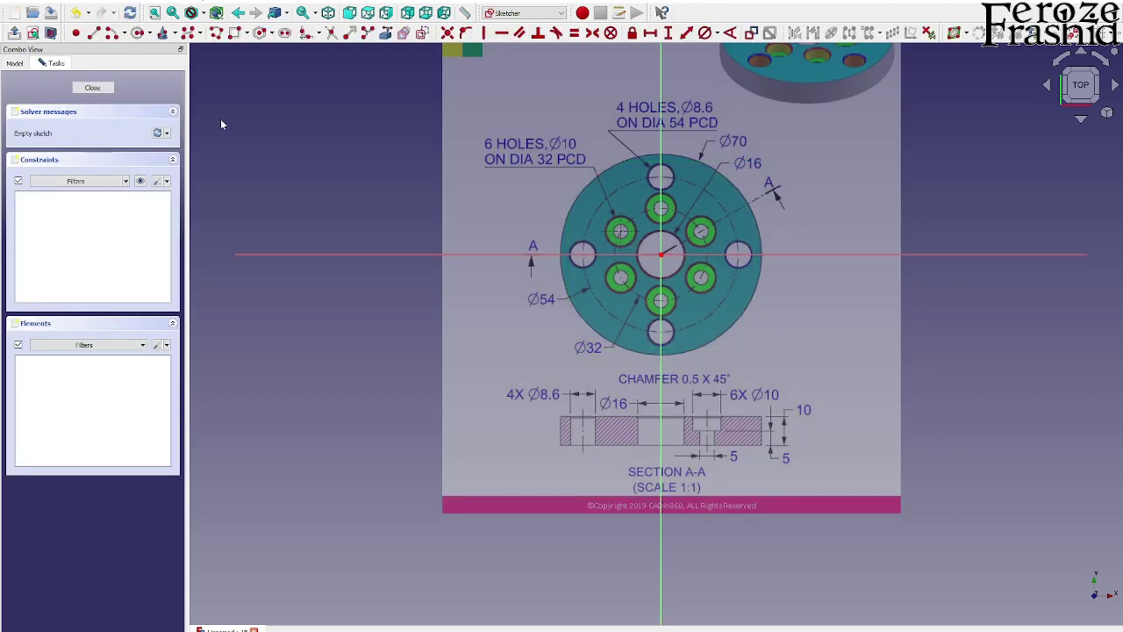
pyautogui.click(139, 33)
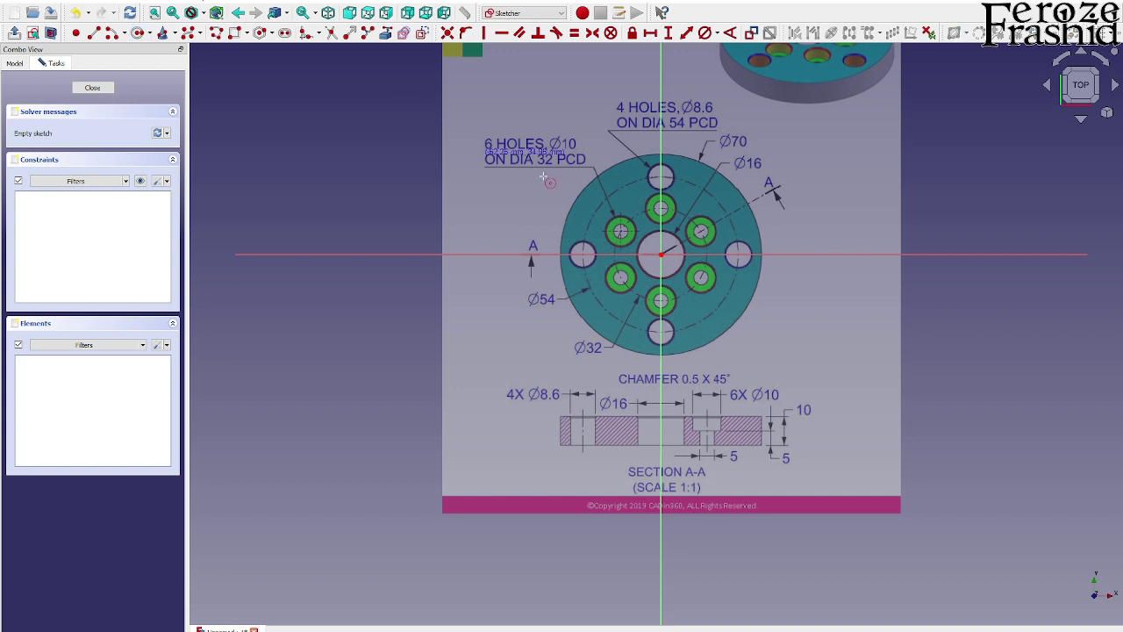
pyautogui.click(662, 254)
pyautogui.click(663, 231)
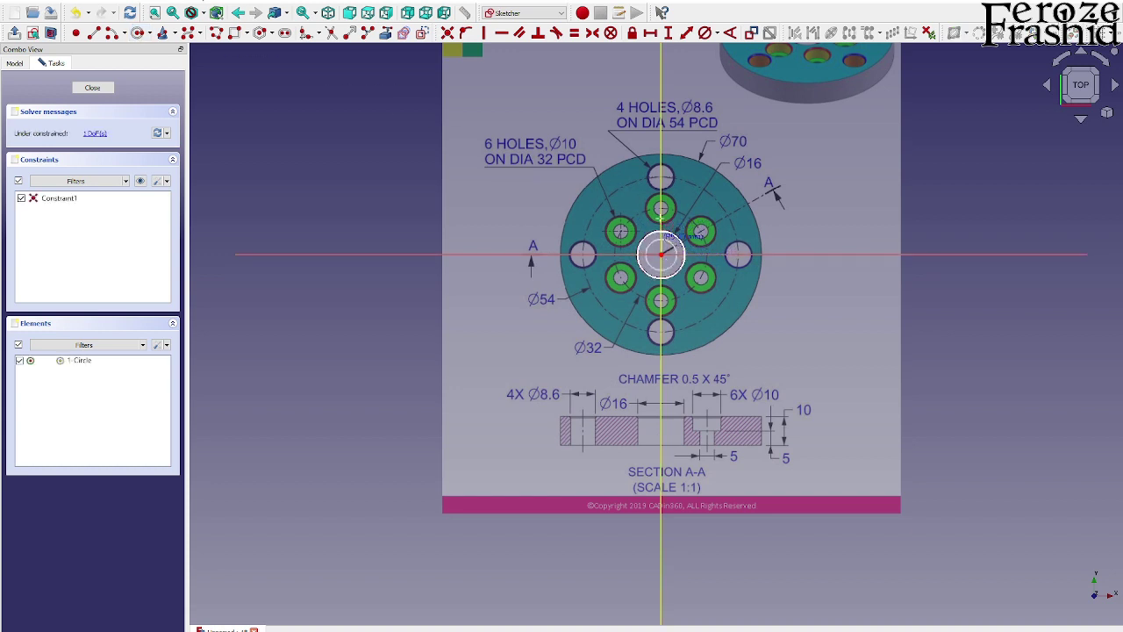
pyautogui.click(662, 254)
pyautogui.click(696, 158)
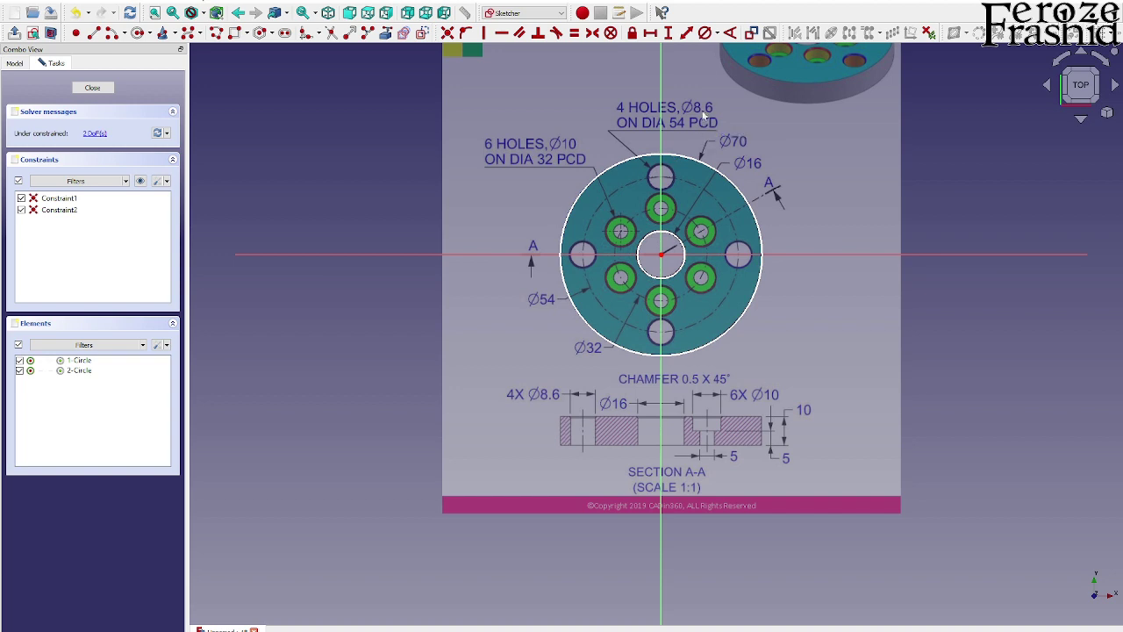
# Constrain the outer circle's diameter to 70 mm and the inner circle's to 16 mm, and finish the sketch.
pyautogui.click(705, 33)
pyautogui.click(674, 155)
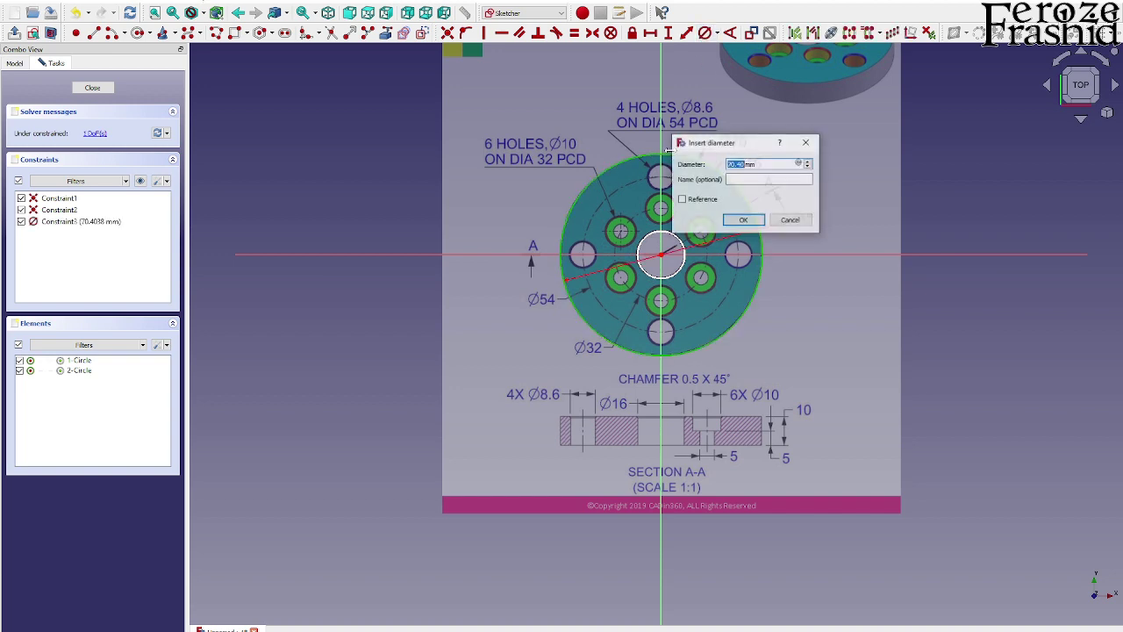
pyautogui.write('70')
pyautogui.press('Return')
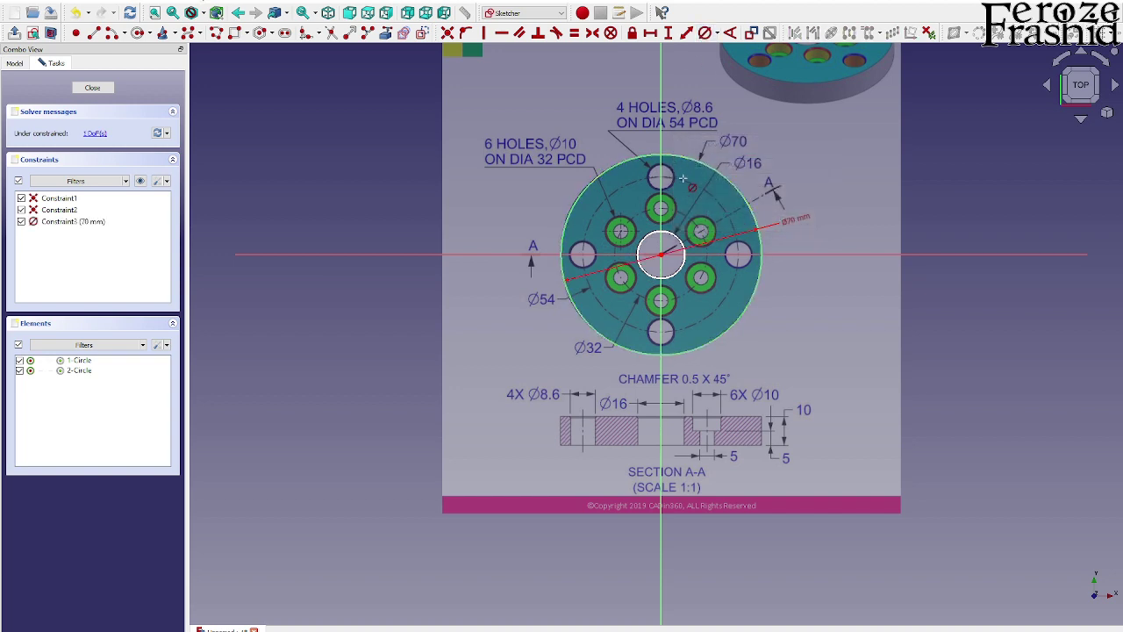
pyautogui.click(678, 237)
pyautogui.write('1')
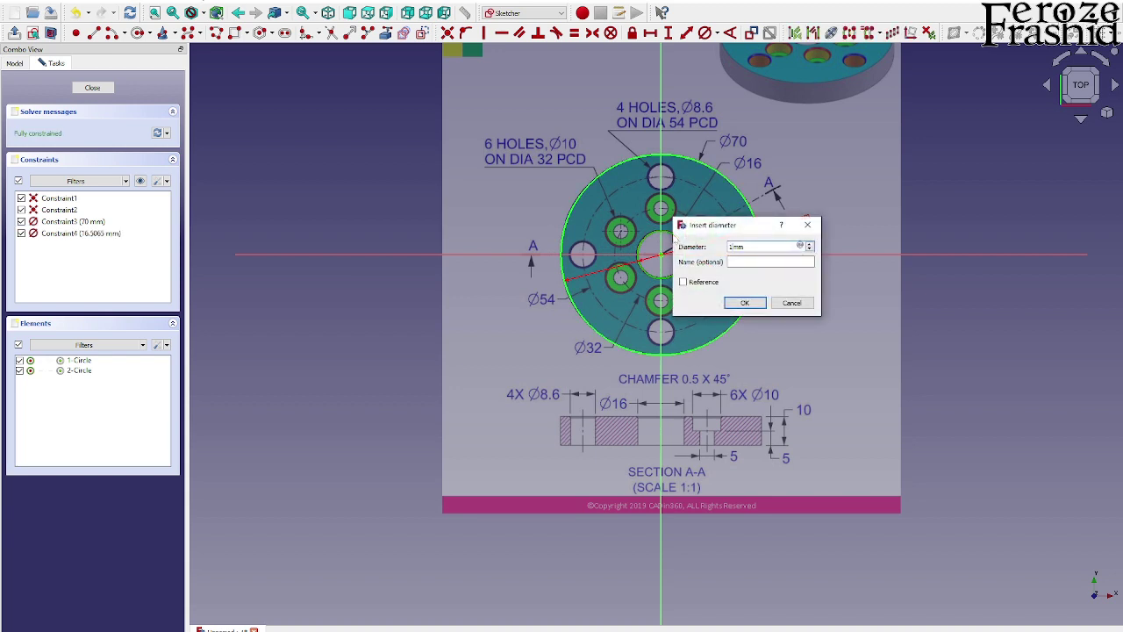
pyautogui.write('6')
pyautogui.press('Return')
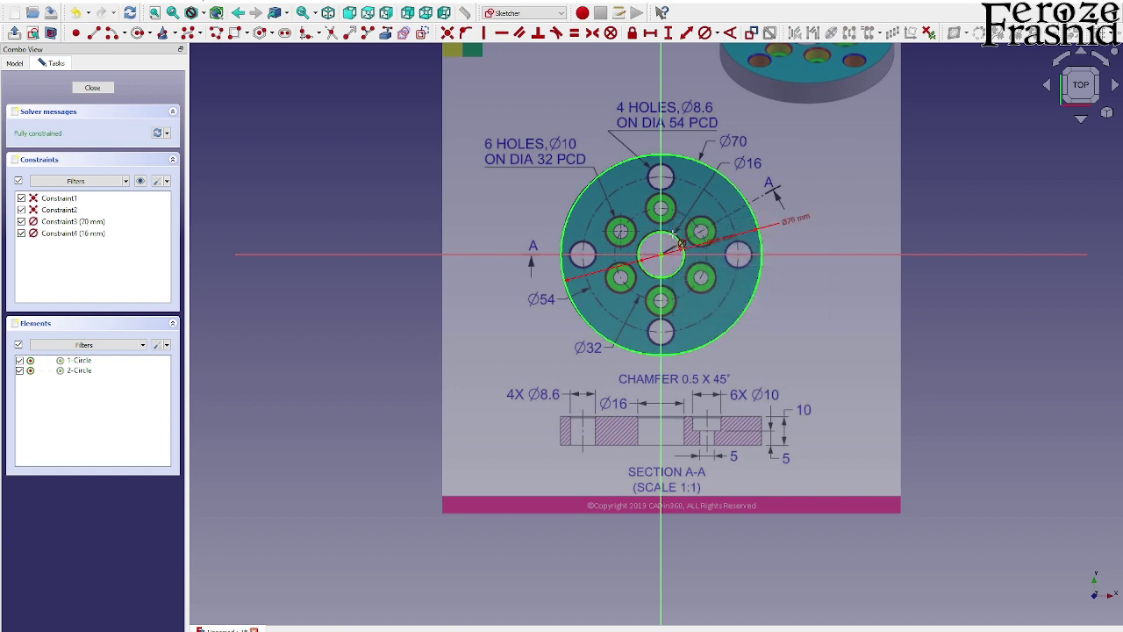
pyautogui.click(92, 89)
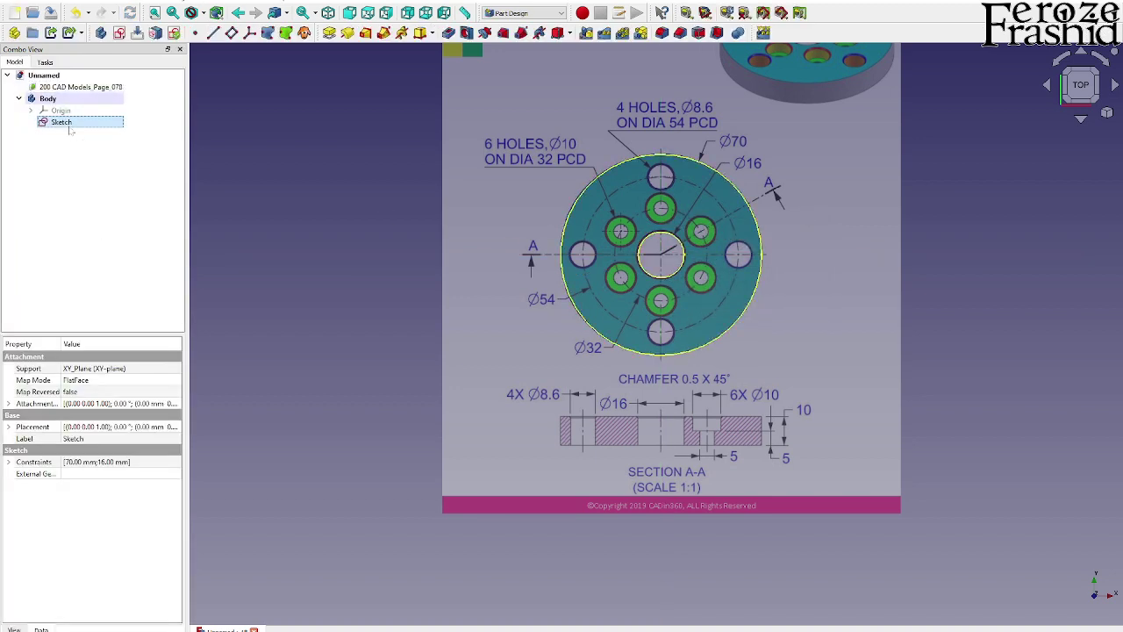
# Rename the sketch as sksBase and pad it 10 mm along its normal.
pyautogui.write('sksBase')
pyautogui.press('Return')
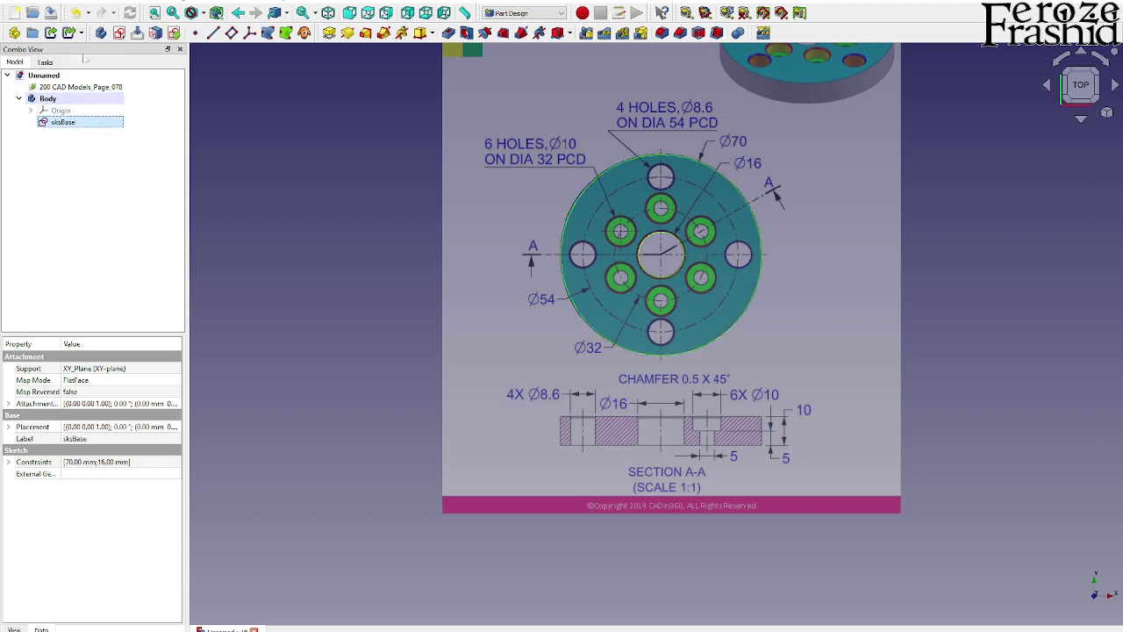
pyautogui.click(328, 32)
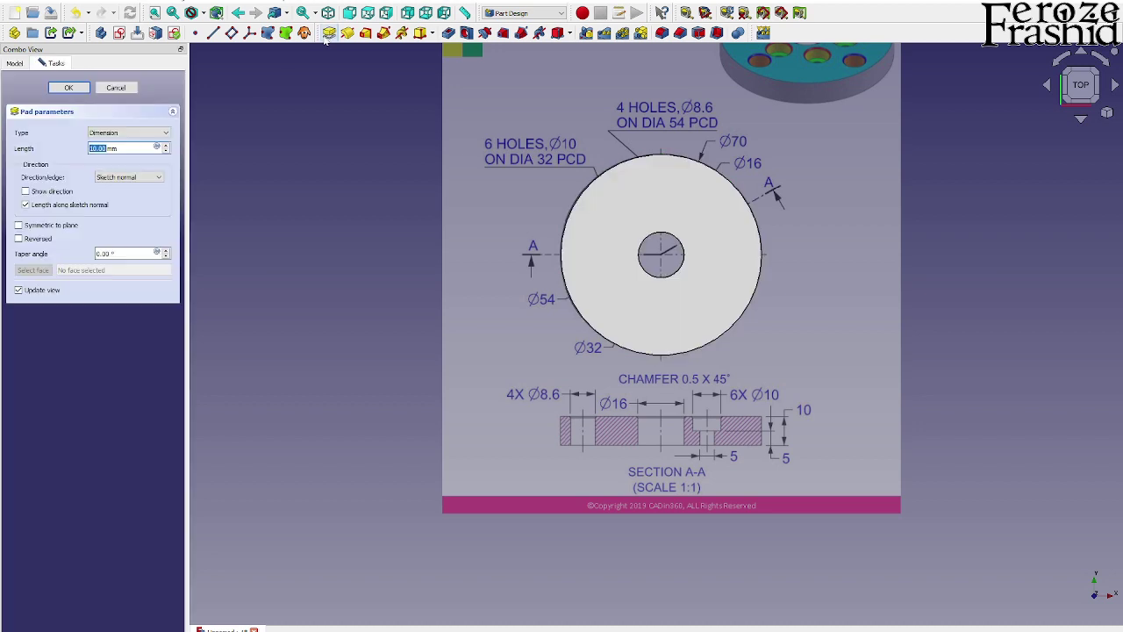
pyautogui.click(72, 87)
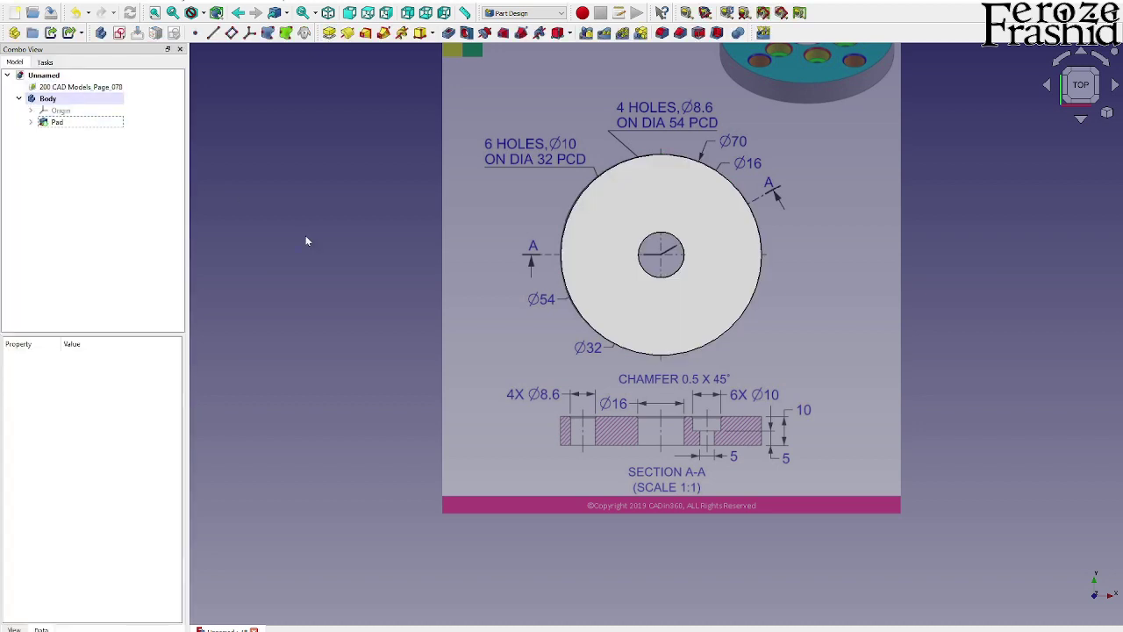
# Rename the pad feature as Base.
pyautogui.click(56, 123)
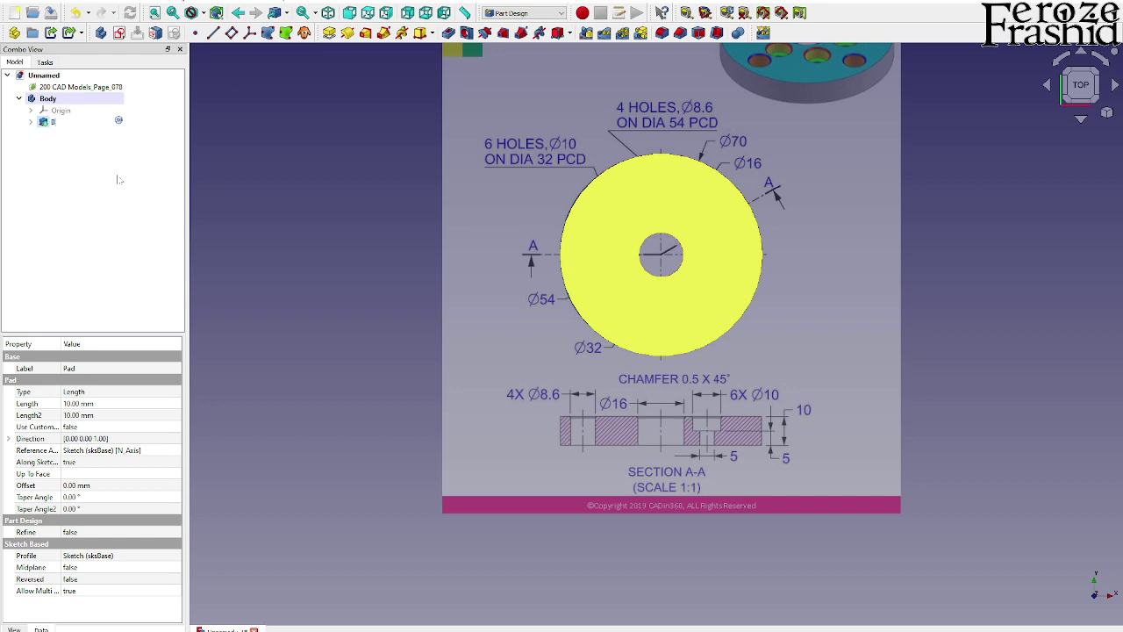
pyautogui.write('Base')
pyautogui.press('Return')
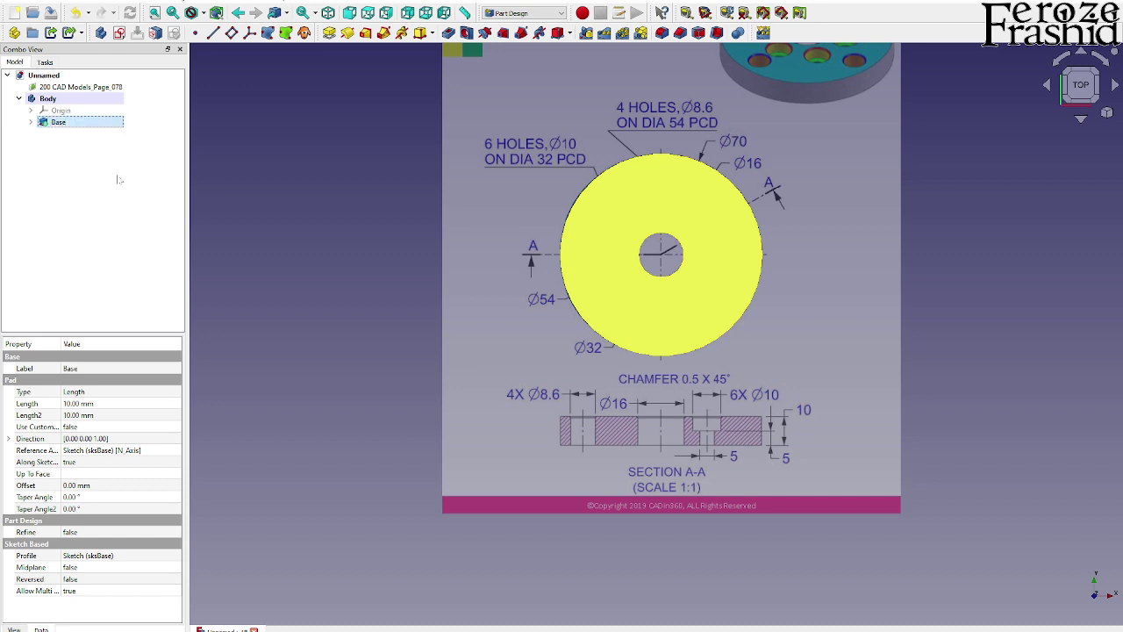
pyautogui.click(303, 123)
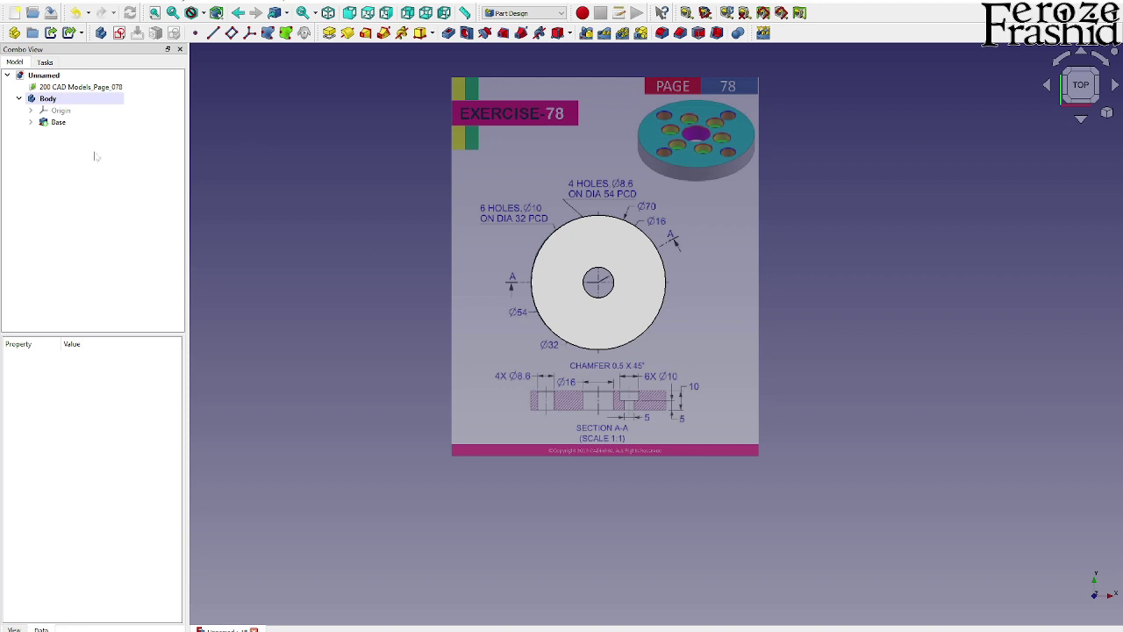
# Create a new sketch on the XY-plane and turn on the section view to expose the reference drawing under the solid.
pyautogui.click(119, 33)
pyautogui.click(51, 134)
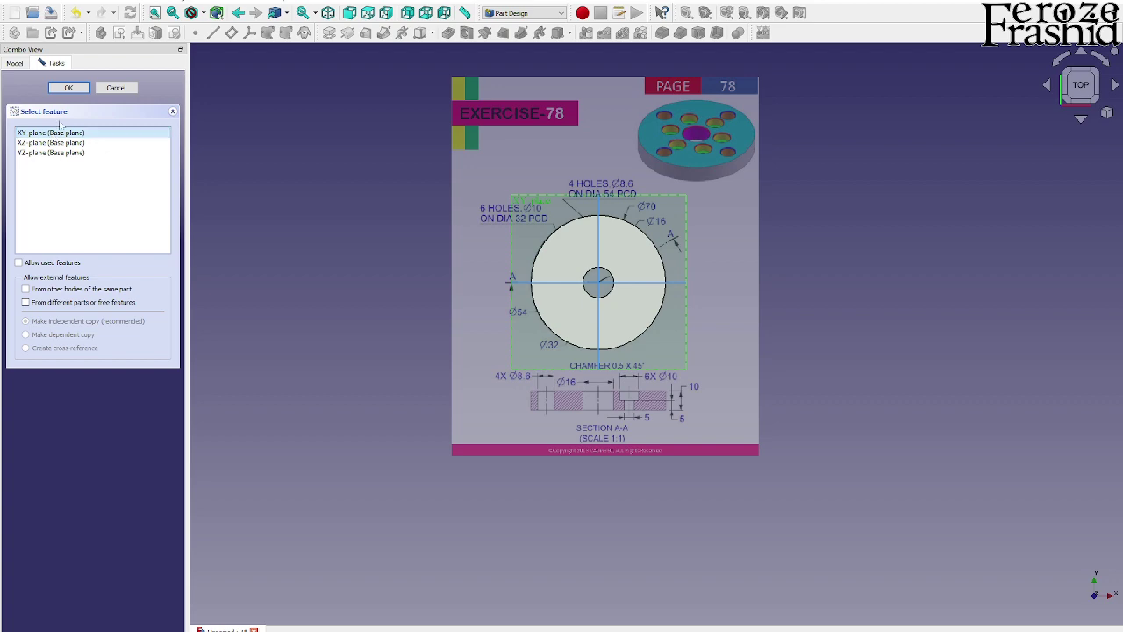
pyautogui.click(70, 87)
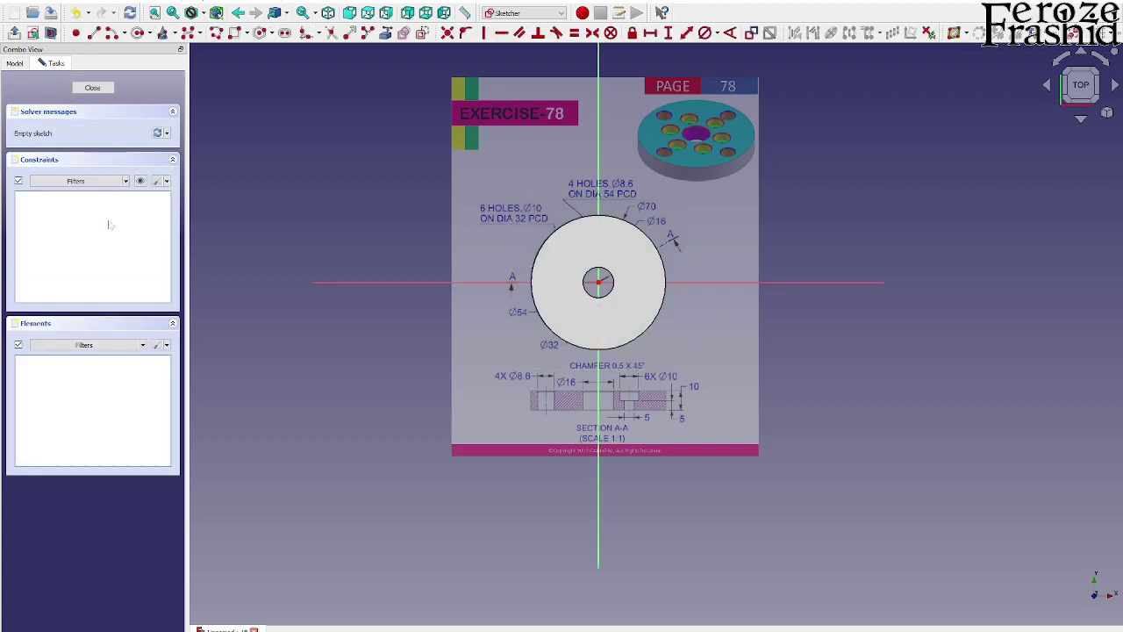
pyautogui.moveTo(563, 356)
pyautogui.mouseDown(button='middle')
pyautogui.moveTo(752, 176)
pyautogui.moveTo(644, 130)
pyautogui.moveTo(437, 176)
pyautogui.moveTo(427, 181)
pyautogui.moveTo(629, 208)
pyautogui.moveTo(646, 330)
pyautogui.moveTo(466, 326)
pyautogui.moveTo(611, 338)
pyautogui.moveTo(495, 110)
pyautogui.mouseUp(button='middle')
pyautogui.click(1082, 75)
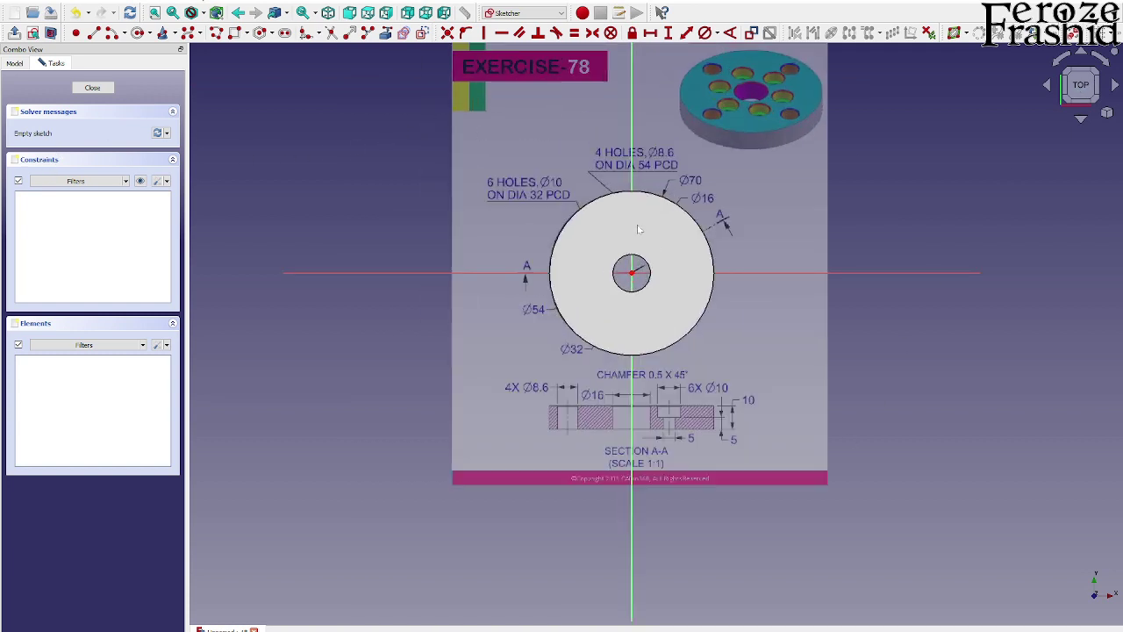
pyautogui.scroll(2, 624, 196)
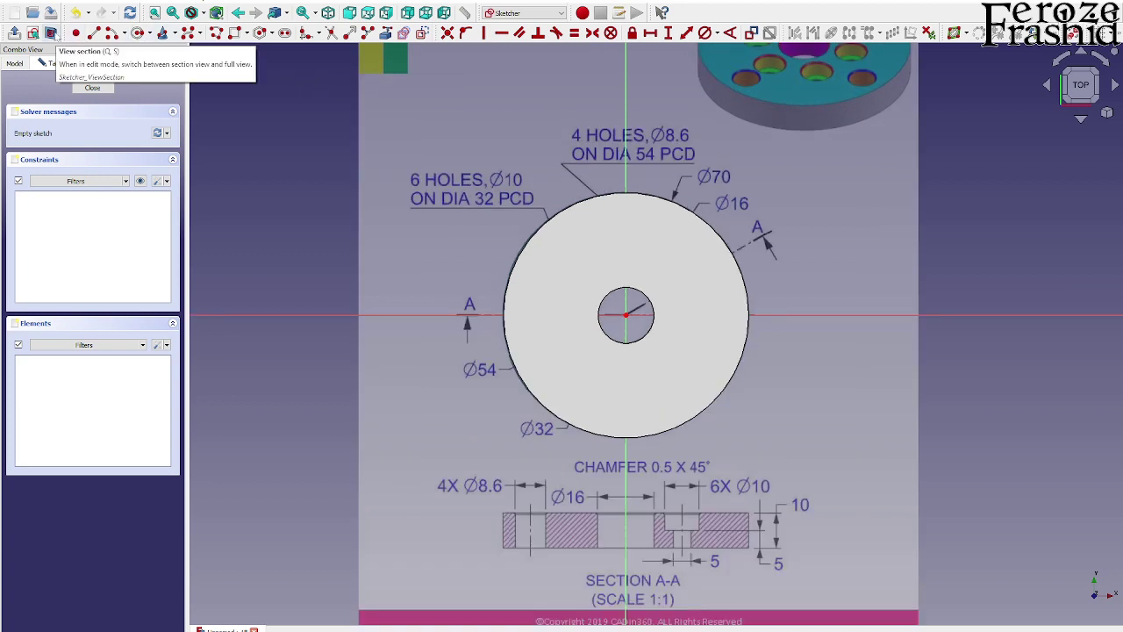
pyautogui.click(50, 33)
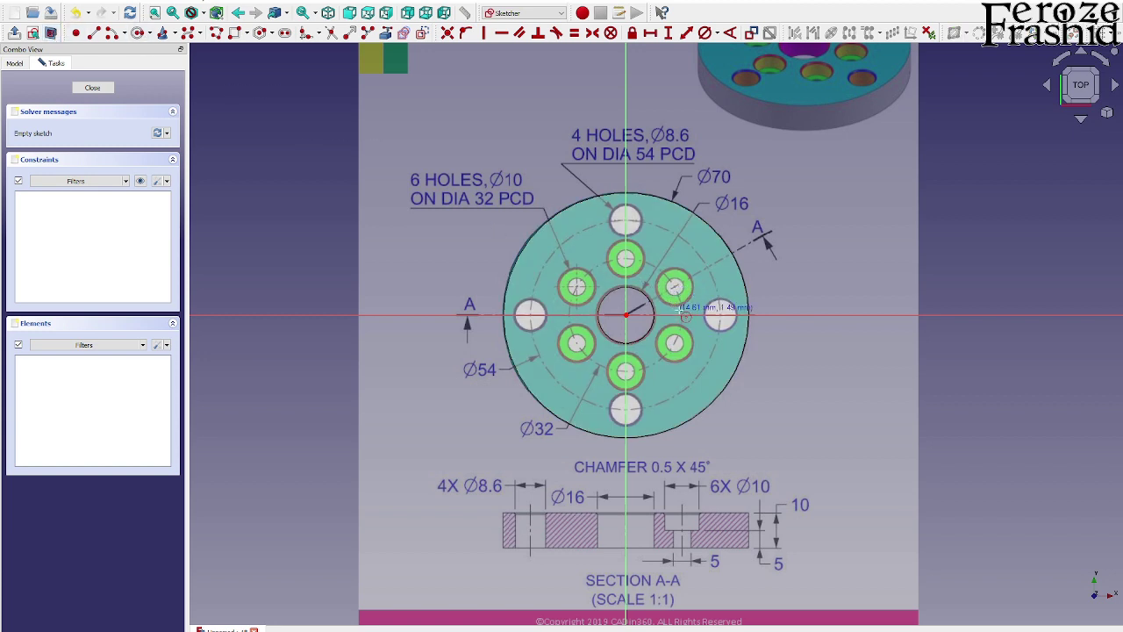
# Draw a circle centred on the X-axis over the drawing's 54 PCD hole and constrain its diameter to 8.6 mm.
pyautogui.click(719, 314)
pyautogui.click(721, 300)
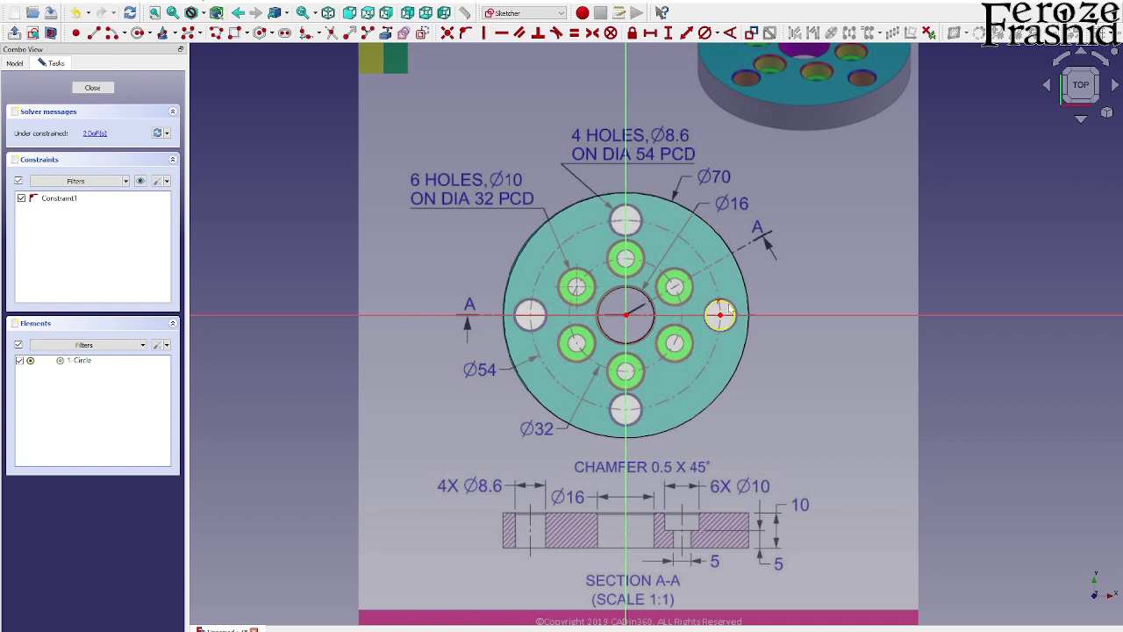
pyautogui.click(721, 307)
pyautogui.click(705, 32)
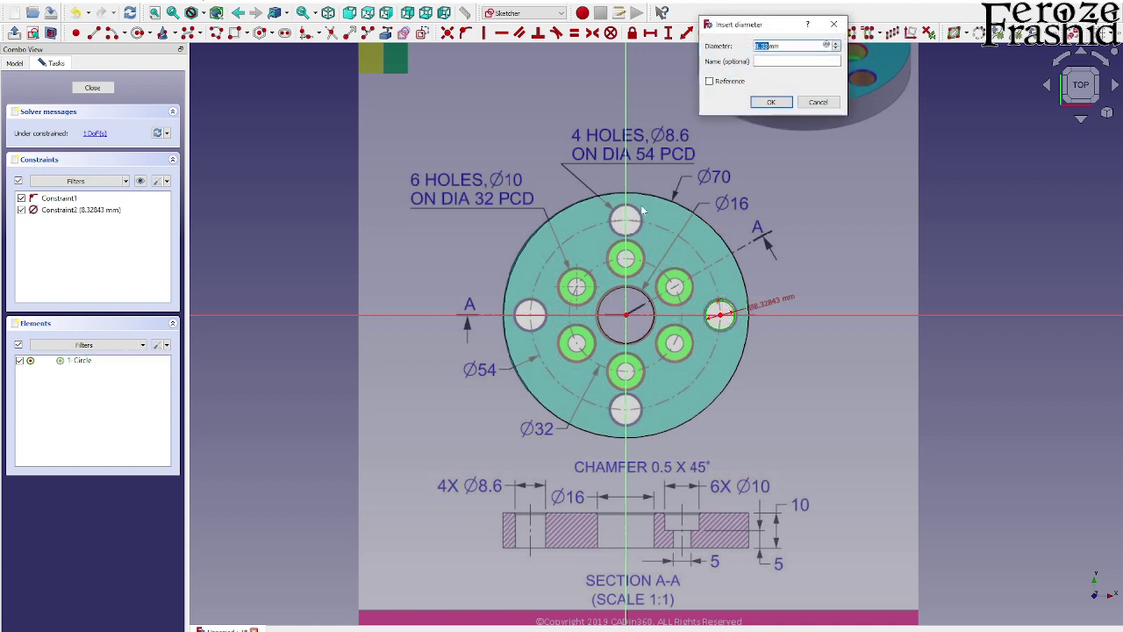
pyautogui.write('8.6')
pyautogui.press('Return')
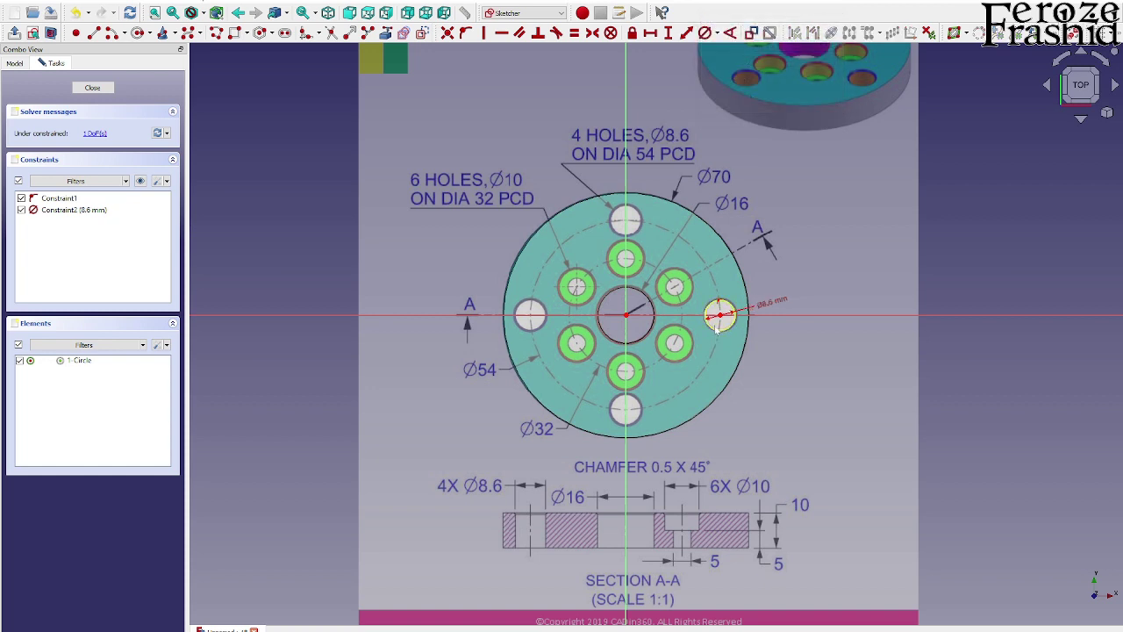
# Constrain the circle's centre 27 mm horizontally from the origin and finish the sketch.
pyautogui.click(718, 326)
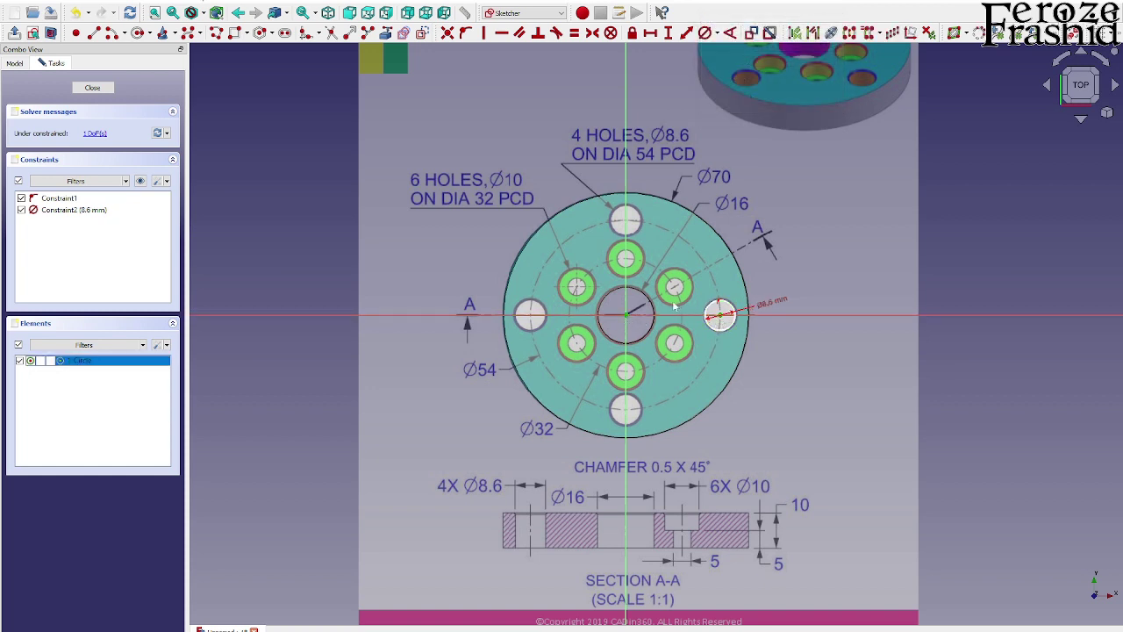
pyautogui.click(651, 33)
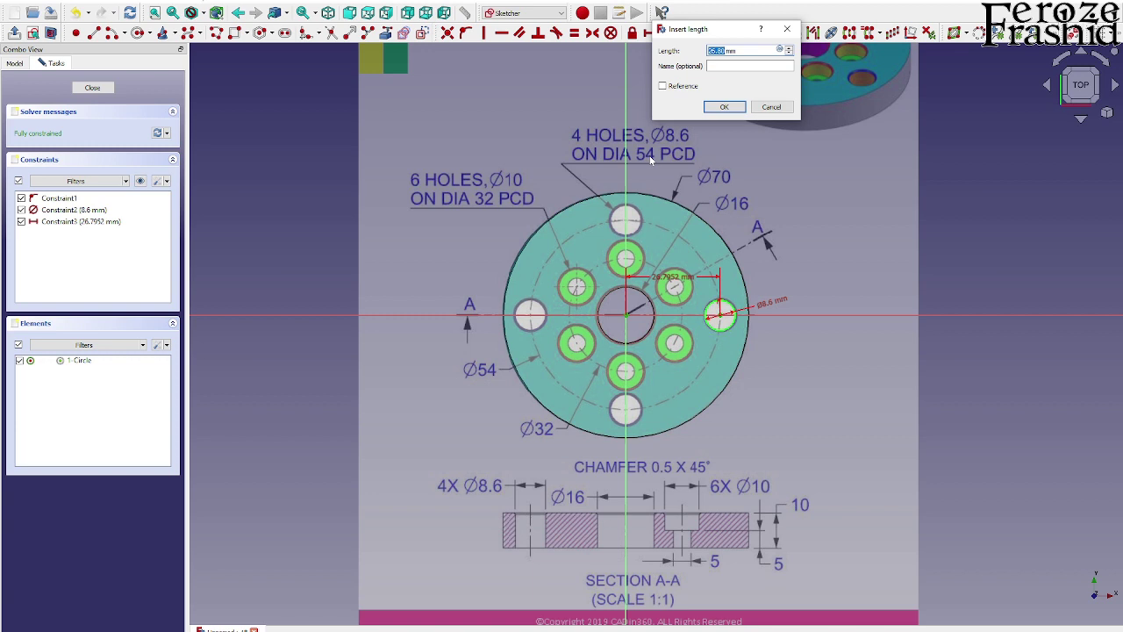
pyautogui.write('27')
pyautogui.press('Return')
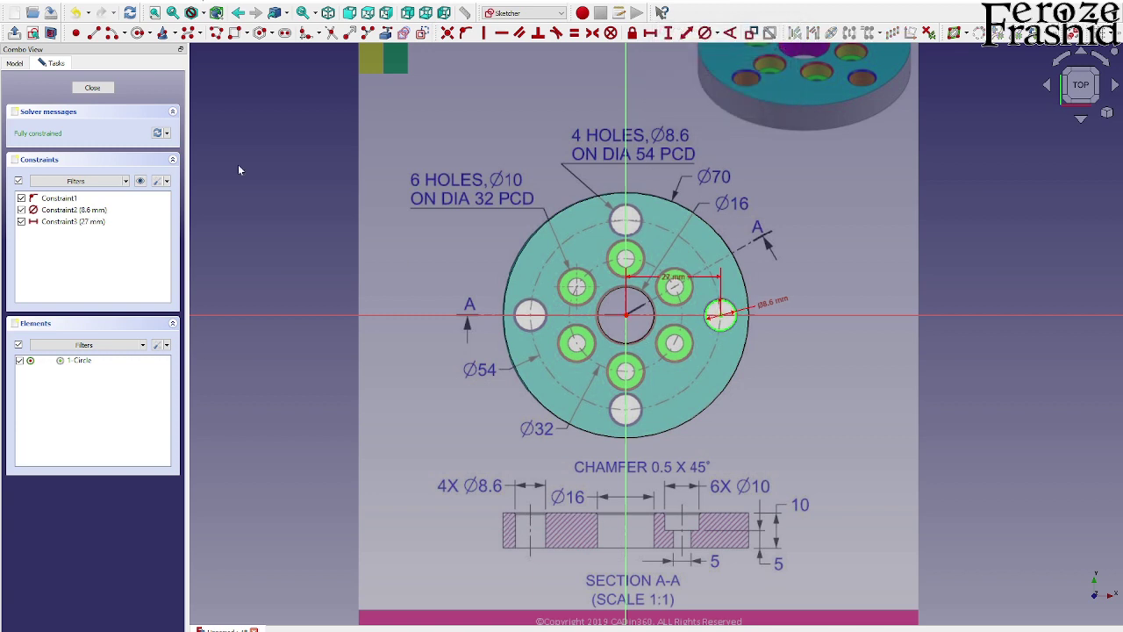
pyautogui.click(92, 88)
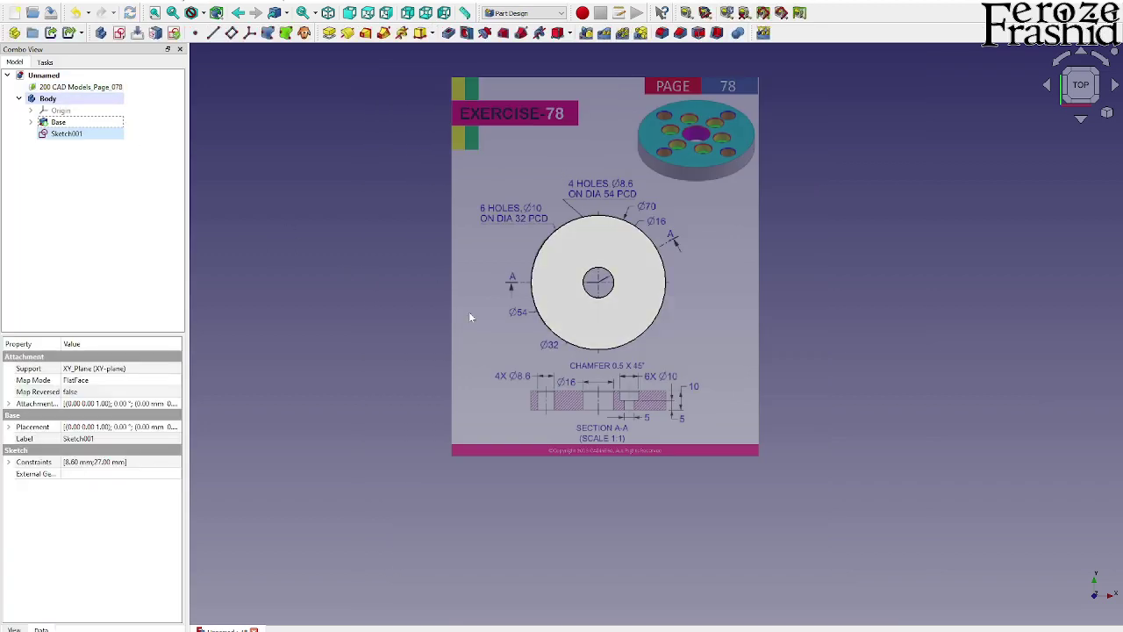
# Rename the new hole sketch as sksHole1.
pyautogui.moveTo(469, 317); pyautogui.dragTo(673, 126, button='middle')
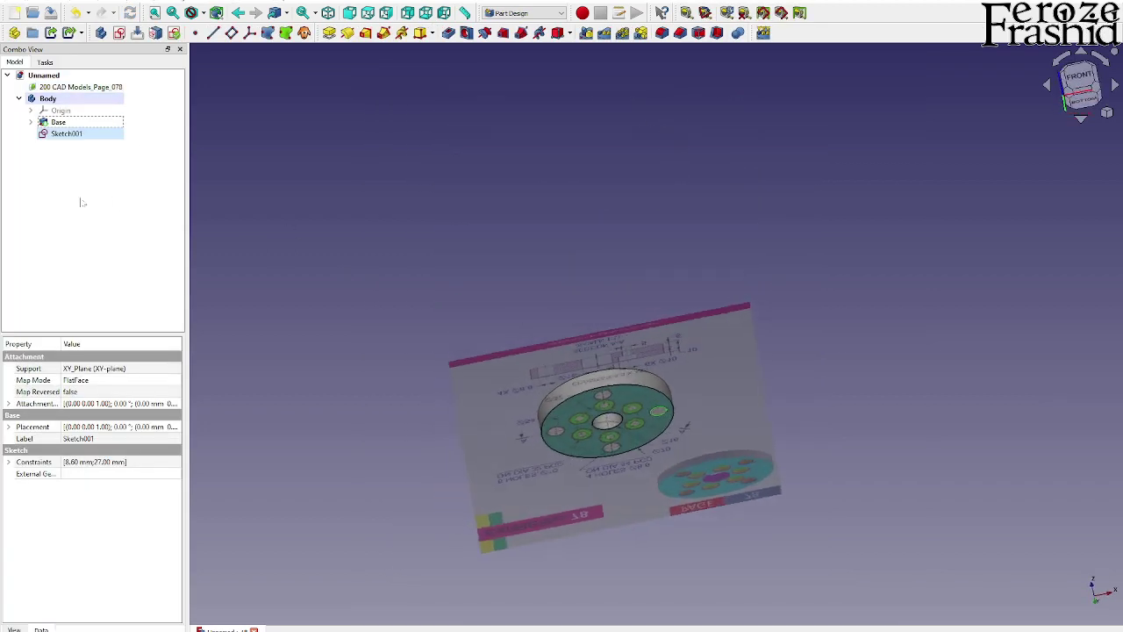
pyautogui.click(70, 133)
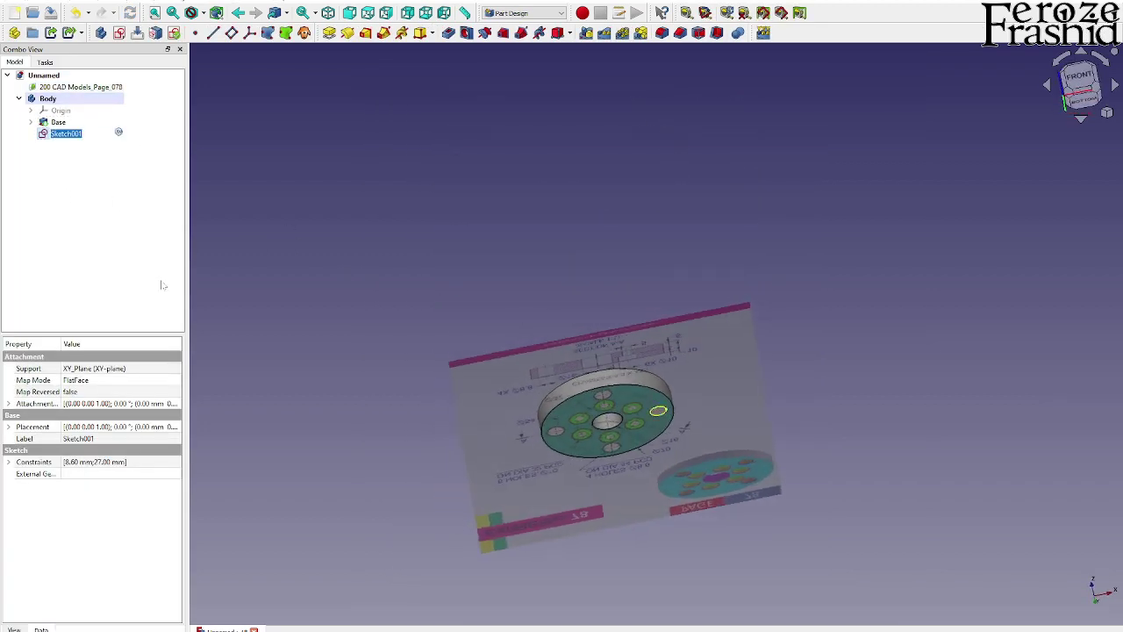
pyautogui.write('c')
pyautogui.press('Return')
# Pocket the sksHole1 circle through all of the disc, with the cutting direction reversed.
pyautogui.moveTo(707, 378); pyautogui.dragTo(690, 526, button='middle')
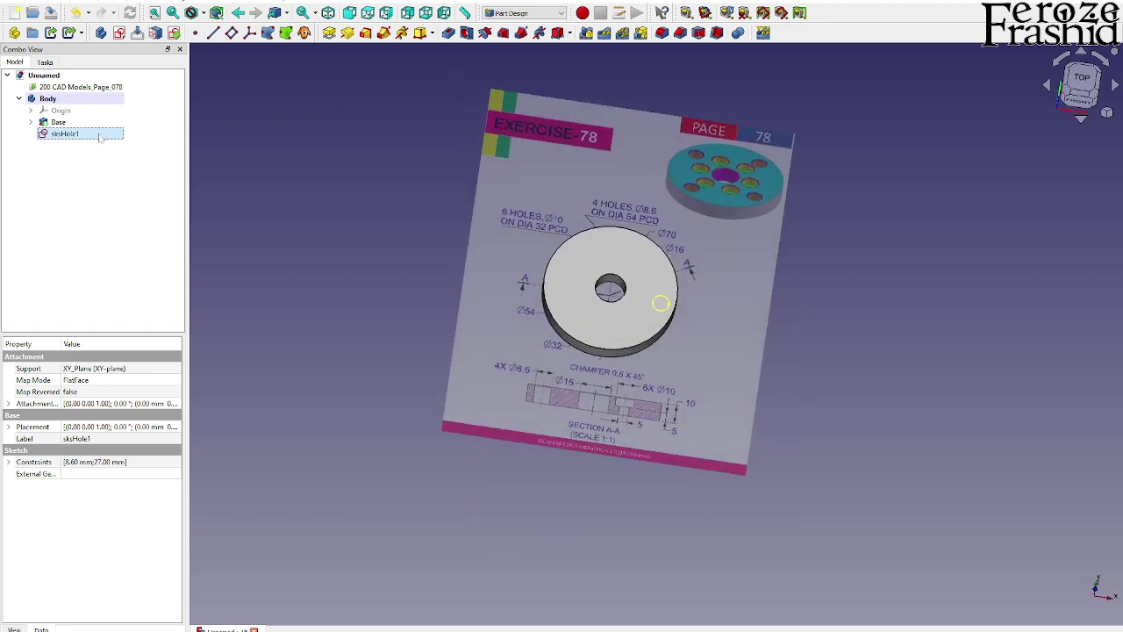
pyautogui.click(449, 32)
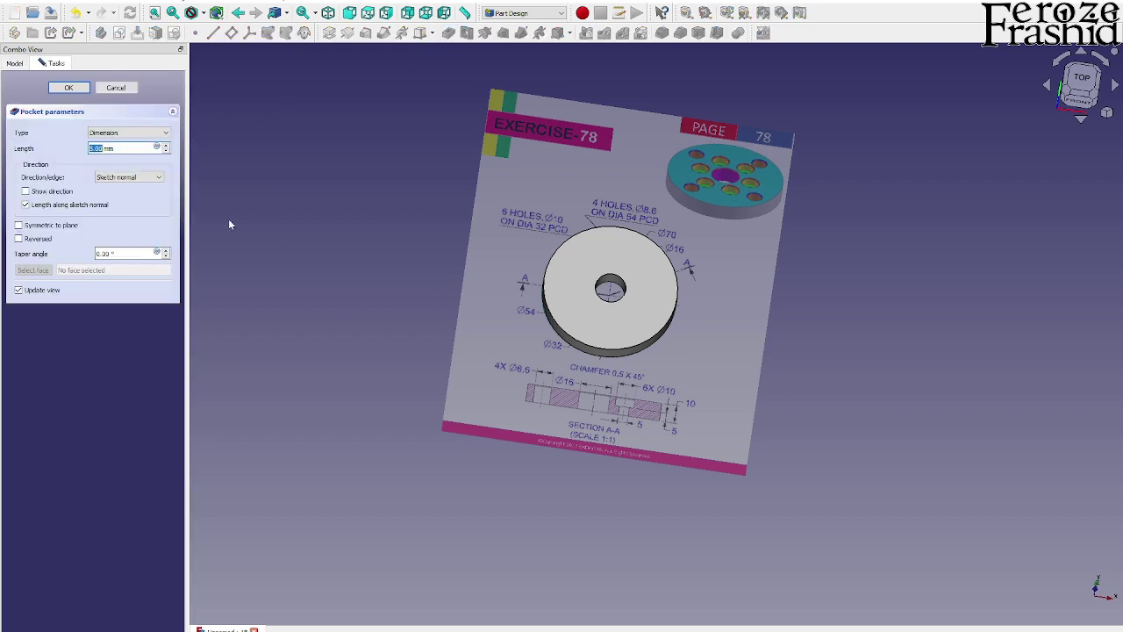
pyautogui.click(129, 133)
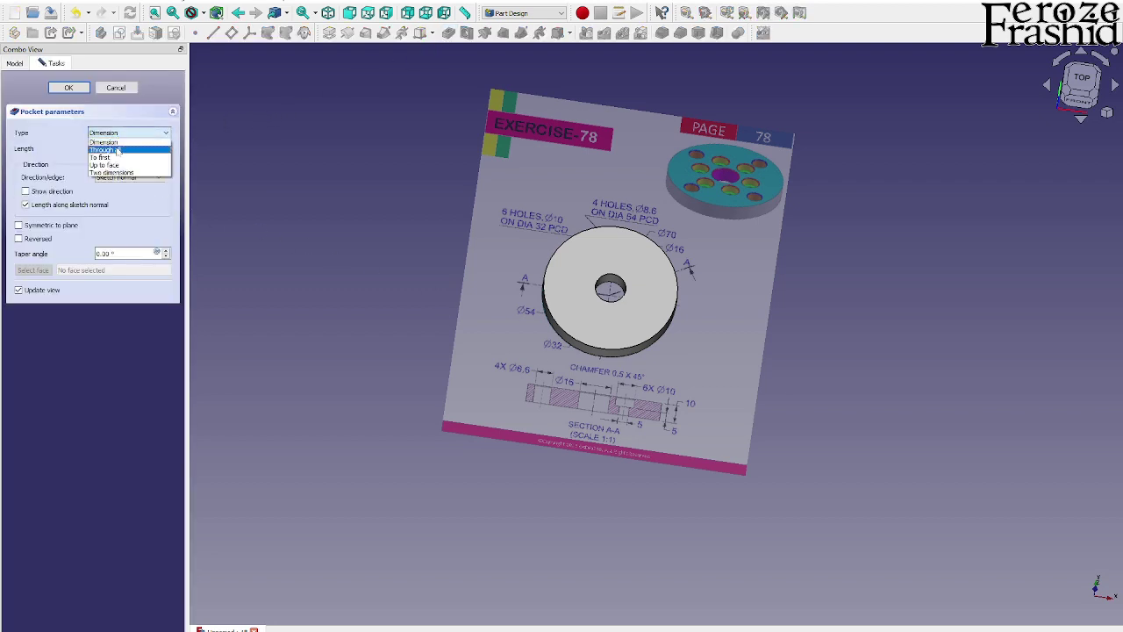
pyautogui.click(123, 150)
pyautogui.moveTo(738, 349)
pyautogui.mouseDown(button='middle')
pyautogui.moveTo(642, 193)
pyautogui.moveTo(643, 136)
pyautogui.moveTo(635, 267)
pyautogui.moveTo(617, 254)
pyautogui.moveTo(616, 210)
pyautogui.moveTo(623, 226)
pyautogui.mouseUp(button='middle')
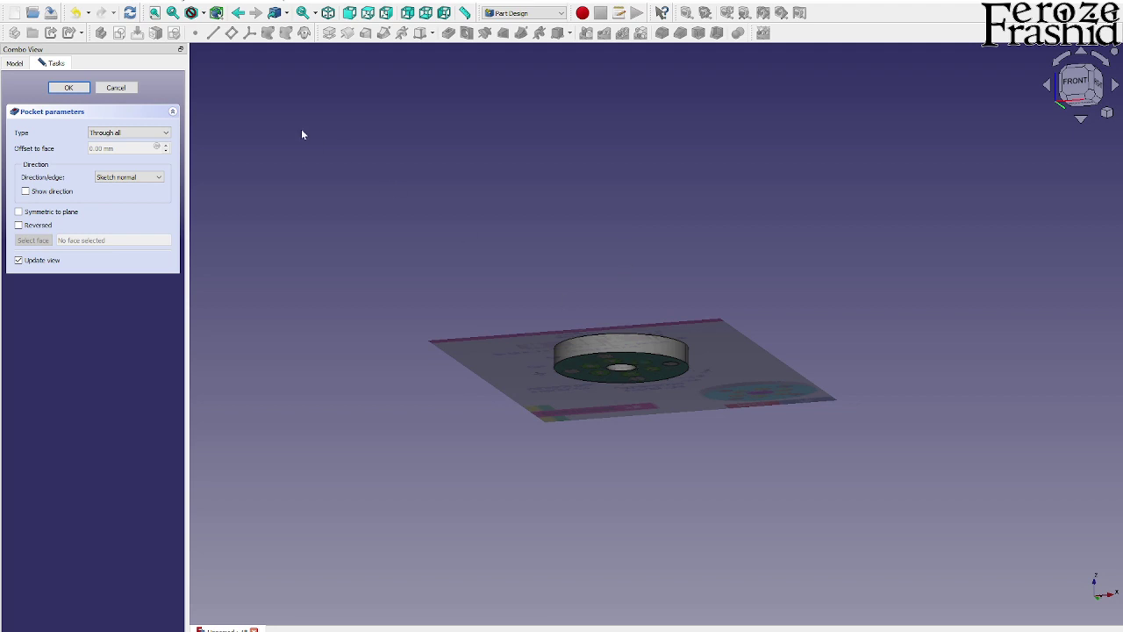
pyautogui.click(18, 224)
pyautogui.moveTo(474, 316); pyautogui.dragTo(616, 214, button='middle')
pyautogui.scroll(4, 617, 214)
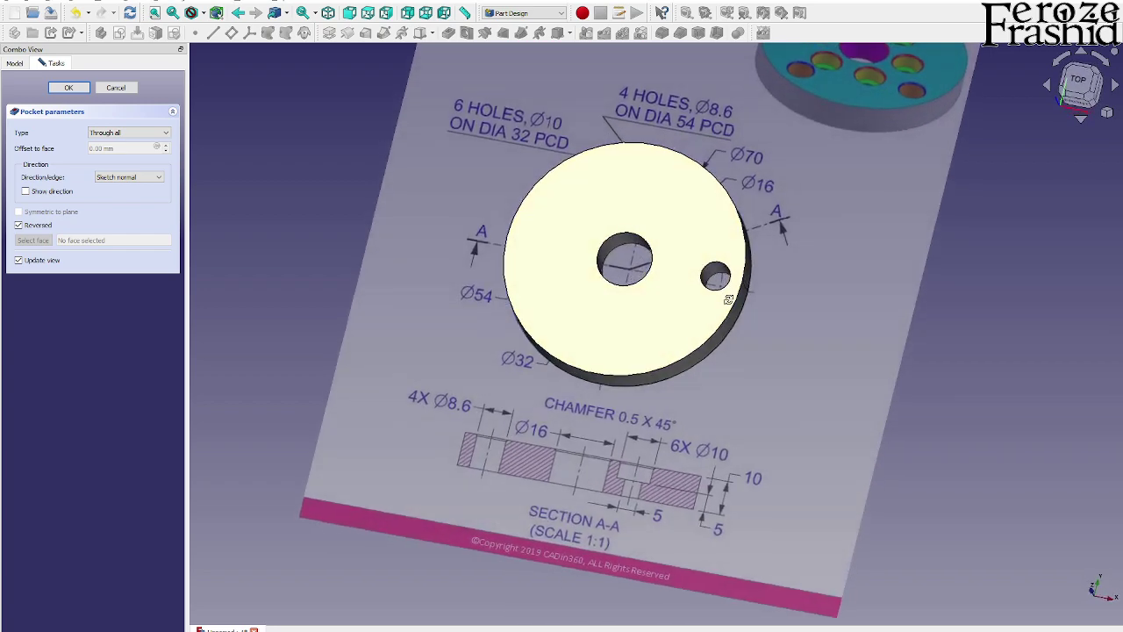
pyautogui.click(68, 88)
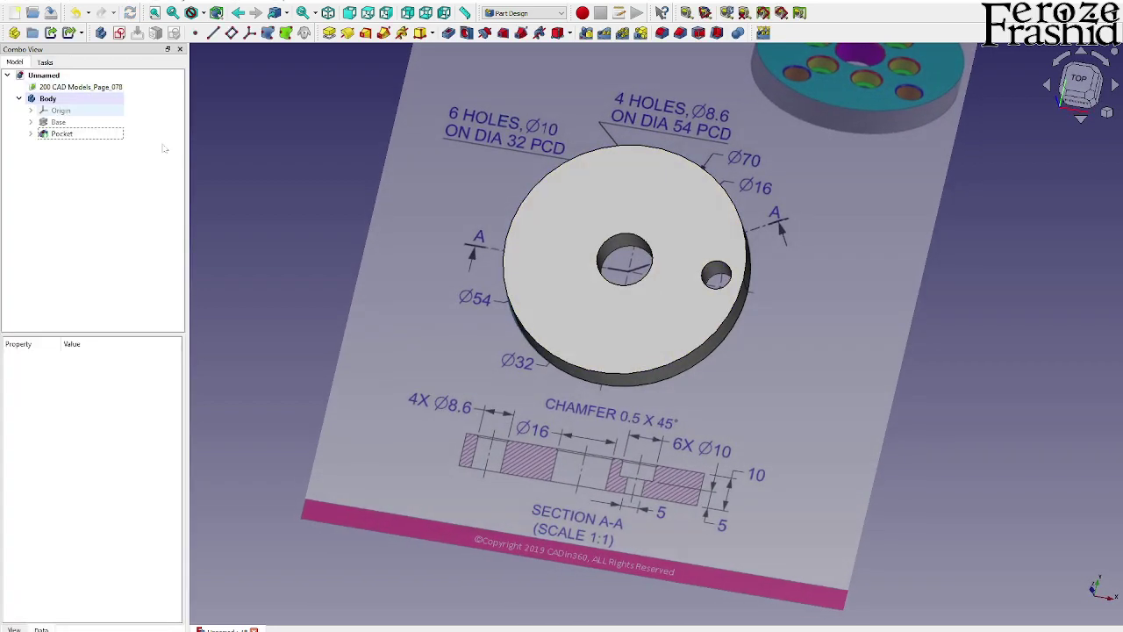
# Polar-pattern the hole pocket around the normal sketch axis with 4 occurrences over 360°.
pyautogui.click(83, 134)
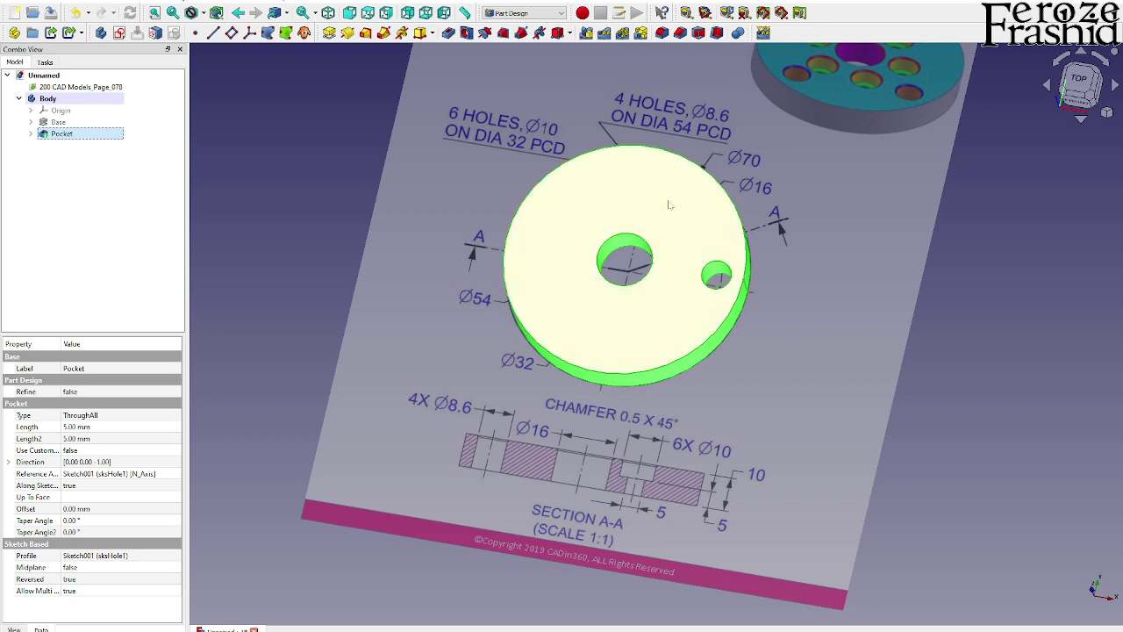
pyautogui.scroll(-3, 719, 483)
pyautogui.scroll(5, 827, 214)
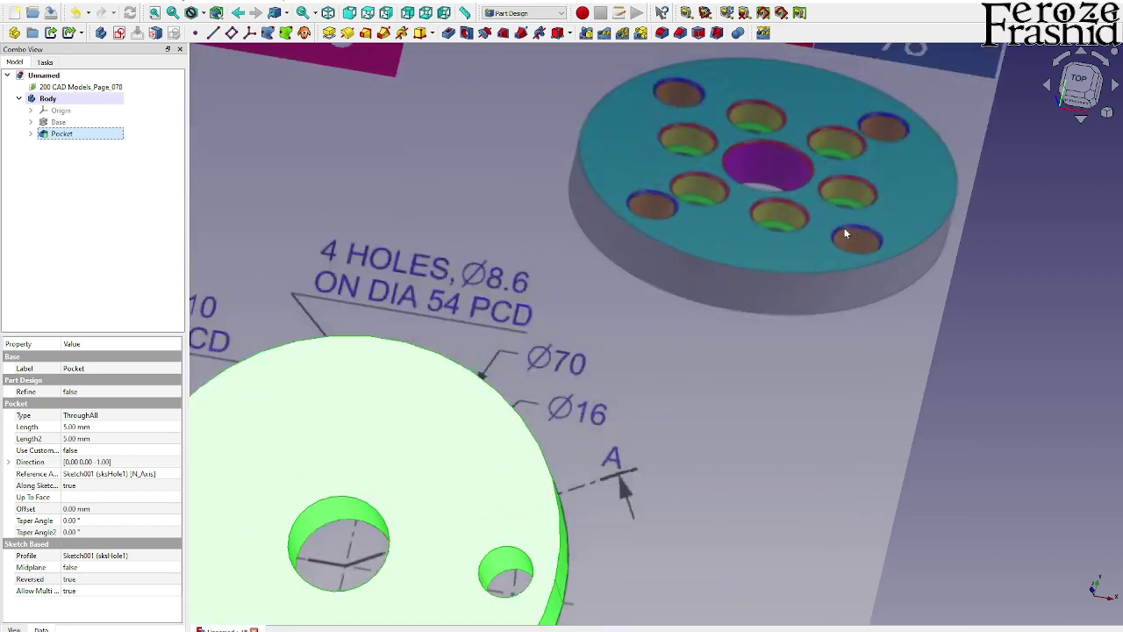
pyautogui.scroll(-3, 863, 238)
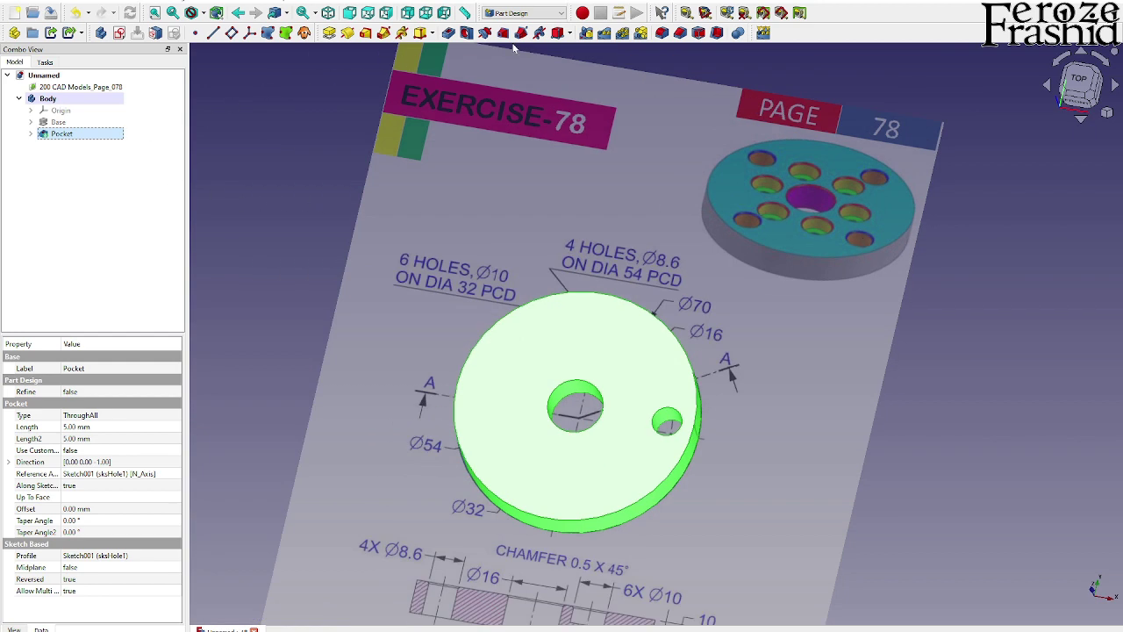
pyautogui.click(622, 33)
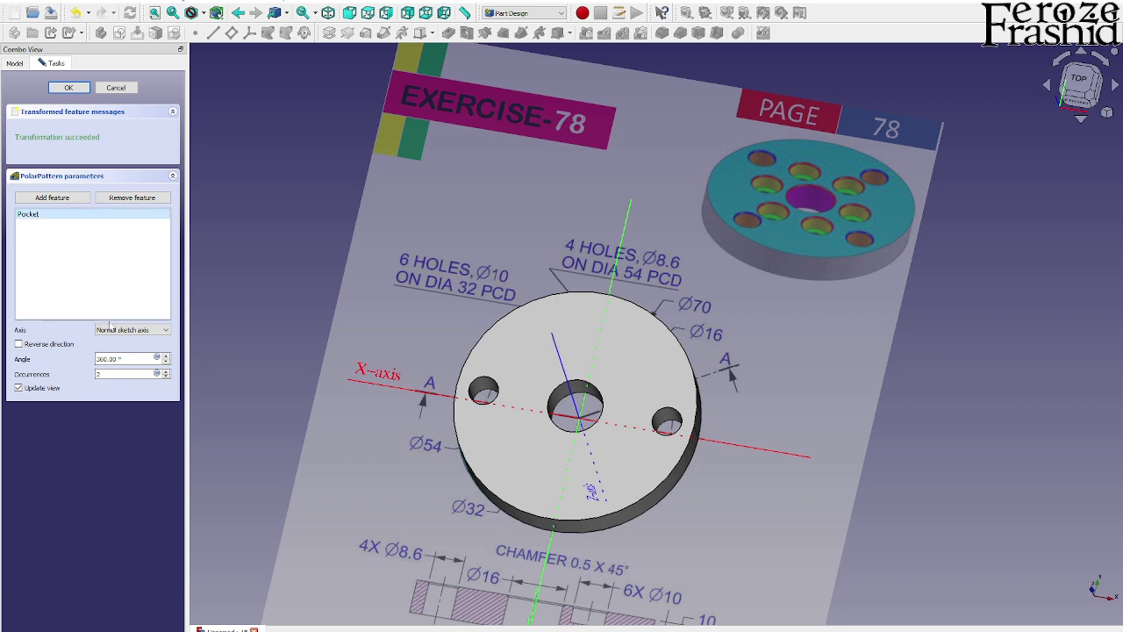
pyautogui.click(100, 374)
pyautogui.press('BackSpace')
pyautogui.write('4')
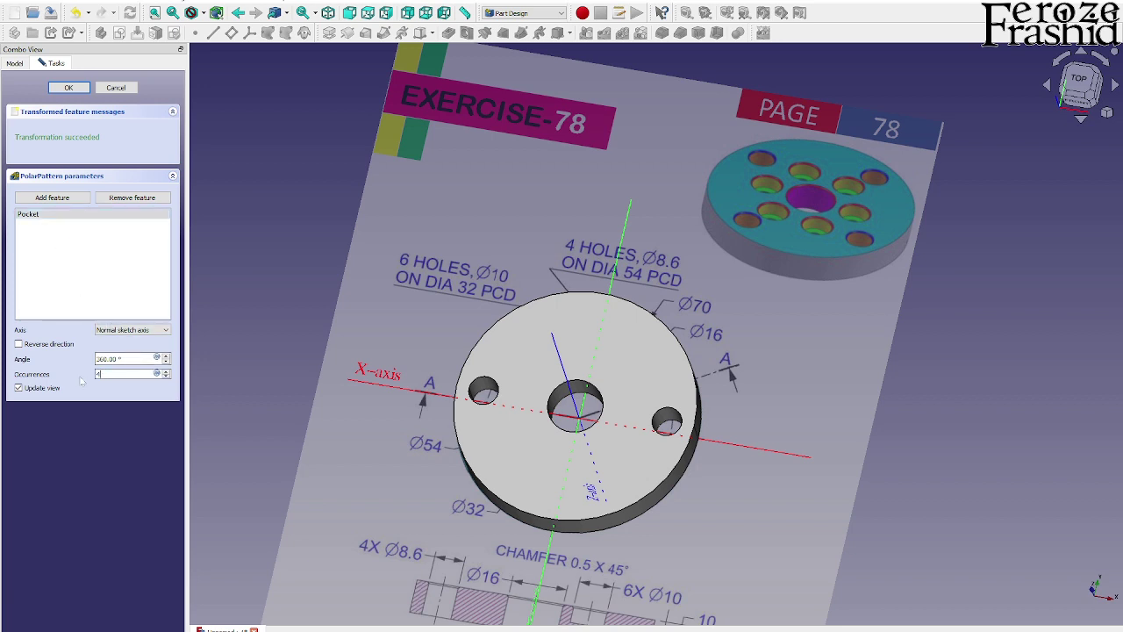
pyautogui.click(70, 89)
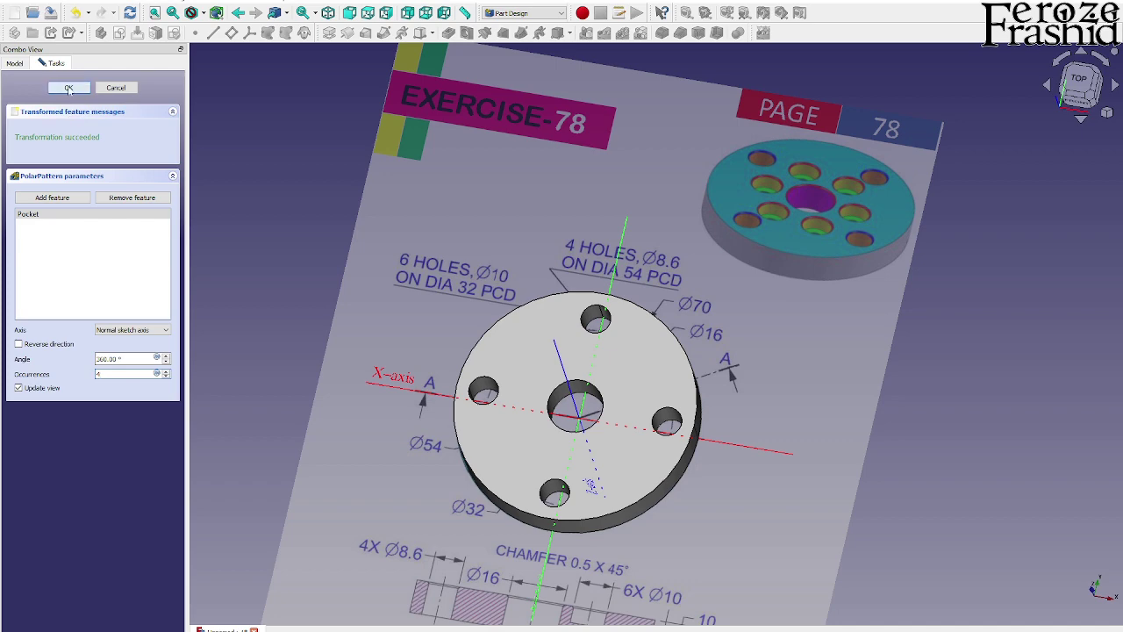
# Examine the patterned disc against the reference drawing, including the six inner stepped holes in the 3D picture and section A-A.
pyautogui.moveTo(634, 378); pyautogui.dragTo(637, 404, button='middle')
pyautogui.click(70, 146)
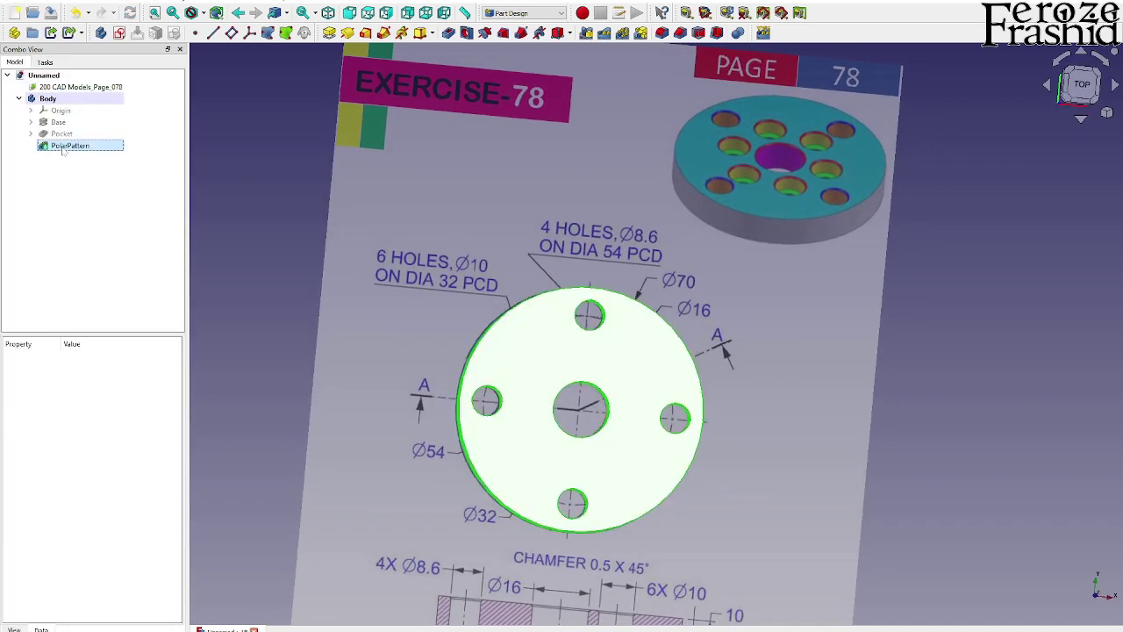
pyautogui.click(293, 245)
pyautogui.click(1082, 85)
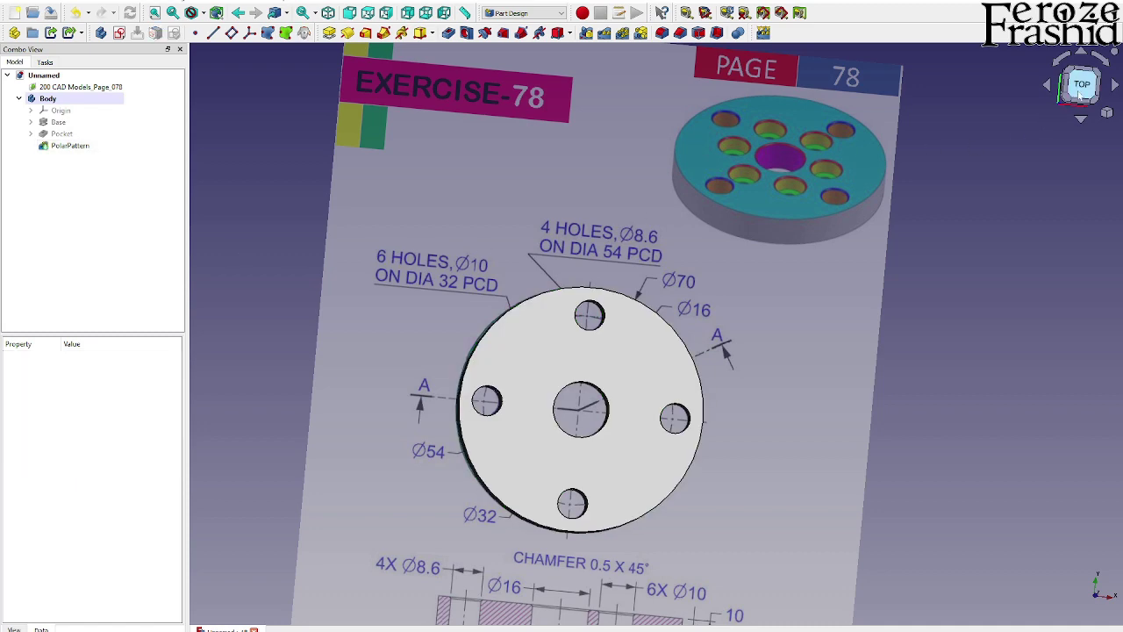
pyautogui.scroll(3, 777, 172)
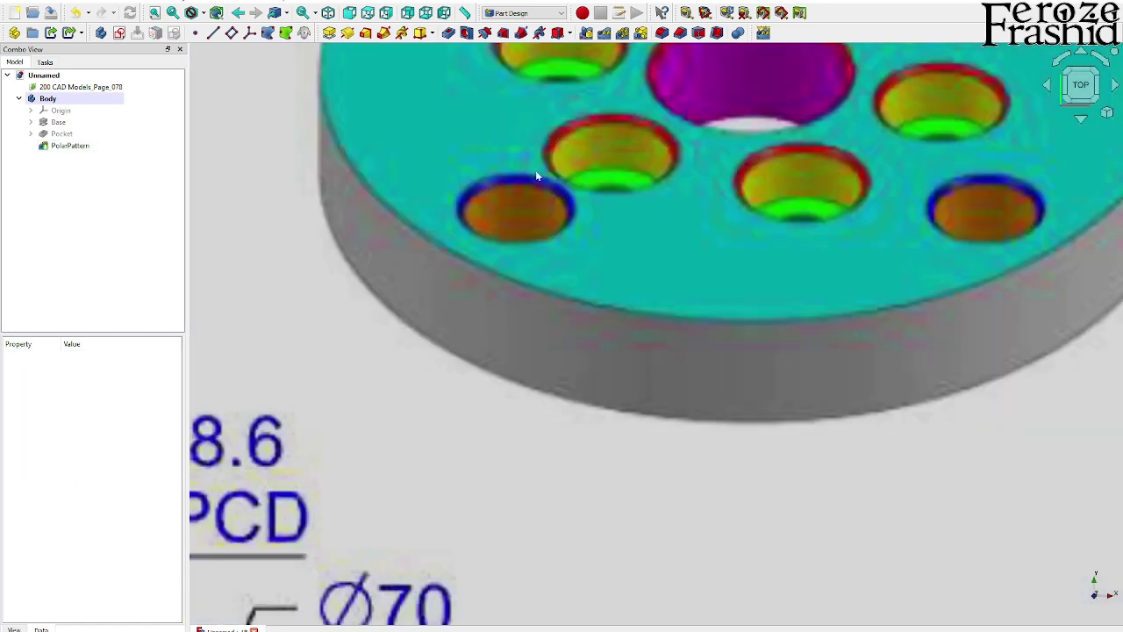
pyautogui.scroll(-3, 641, 179)
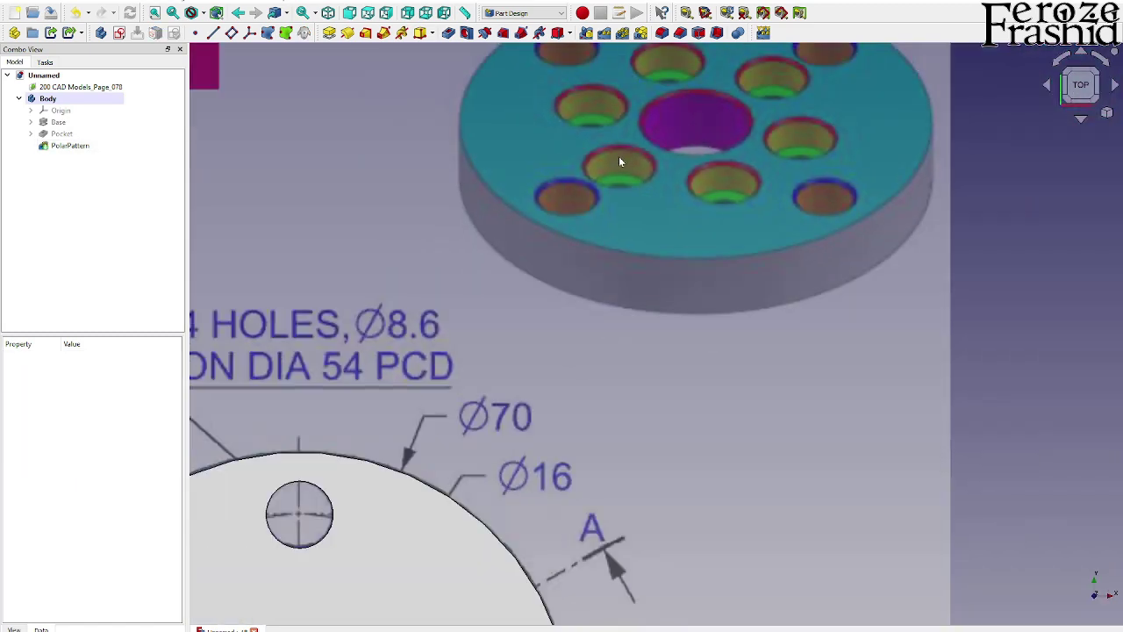
pyautogui.scroll(-2, 628, 167)
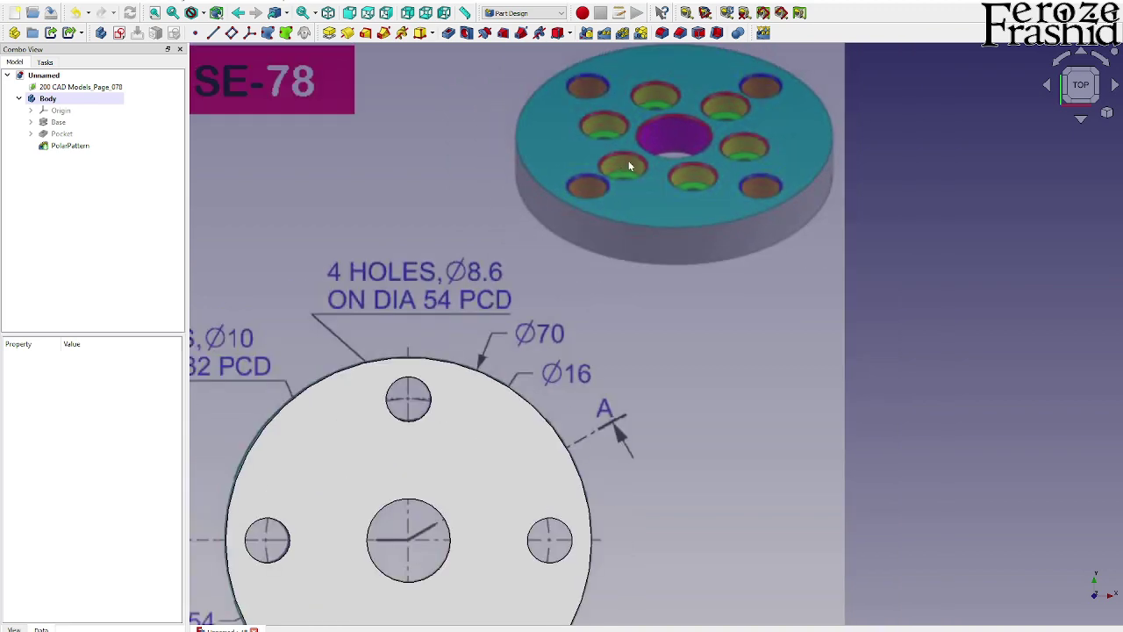
pyautogui.scroll(-4, 629, 161)
pyautogui.click(588, 327)
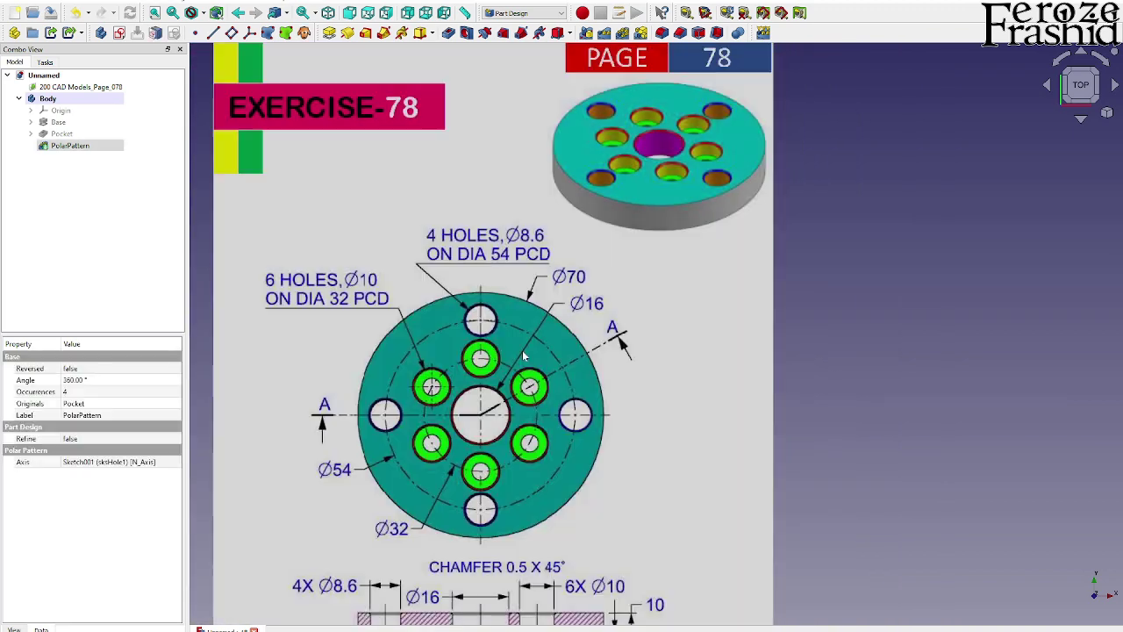
pyautogui.scroll(3, 579, 517)
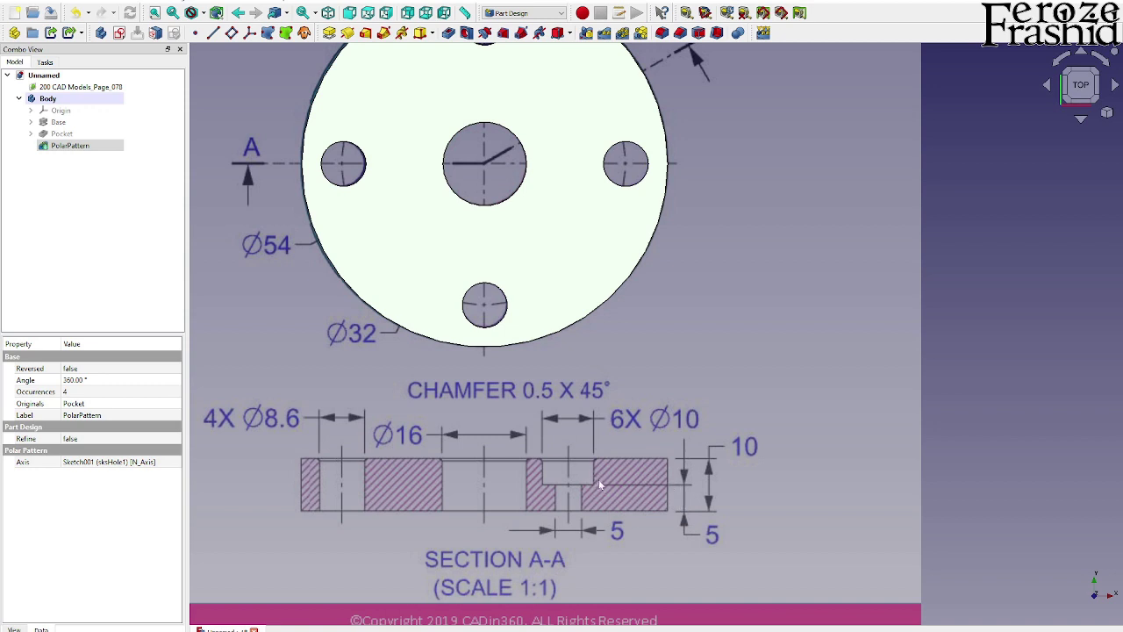
pyautogui.scroll(-2, 716, 516)
pyautogui.click(252, 350)
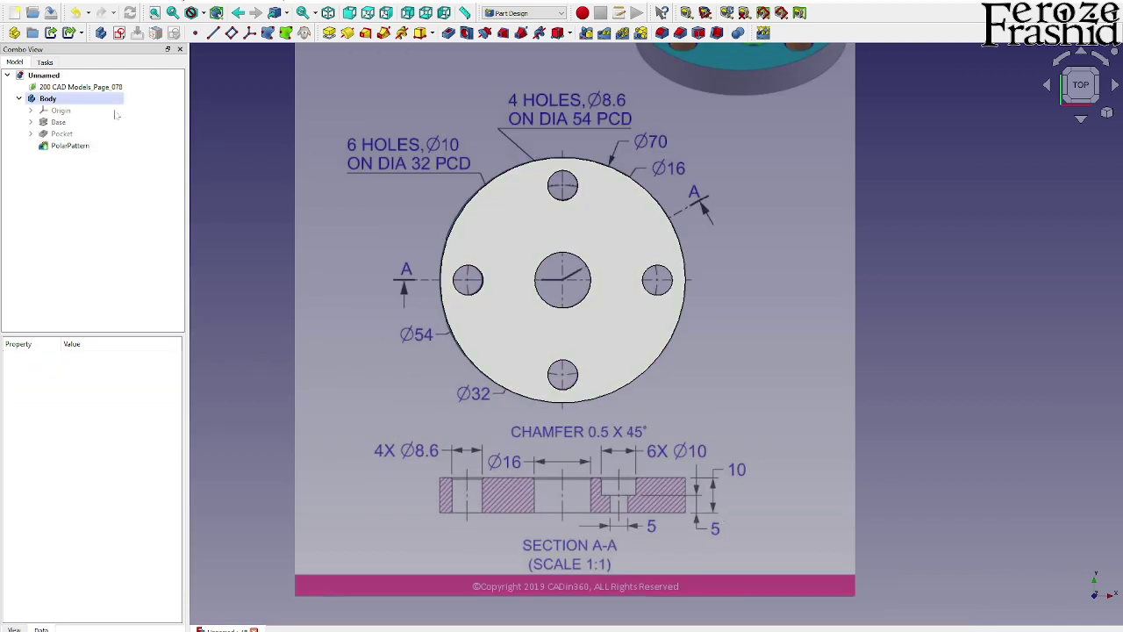
# Create a new sketch on the XY-plane for the second set of holes.
pyautogui.press('0')
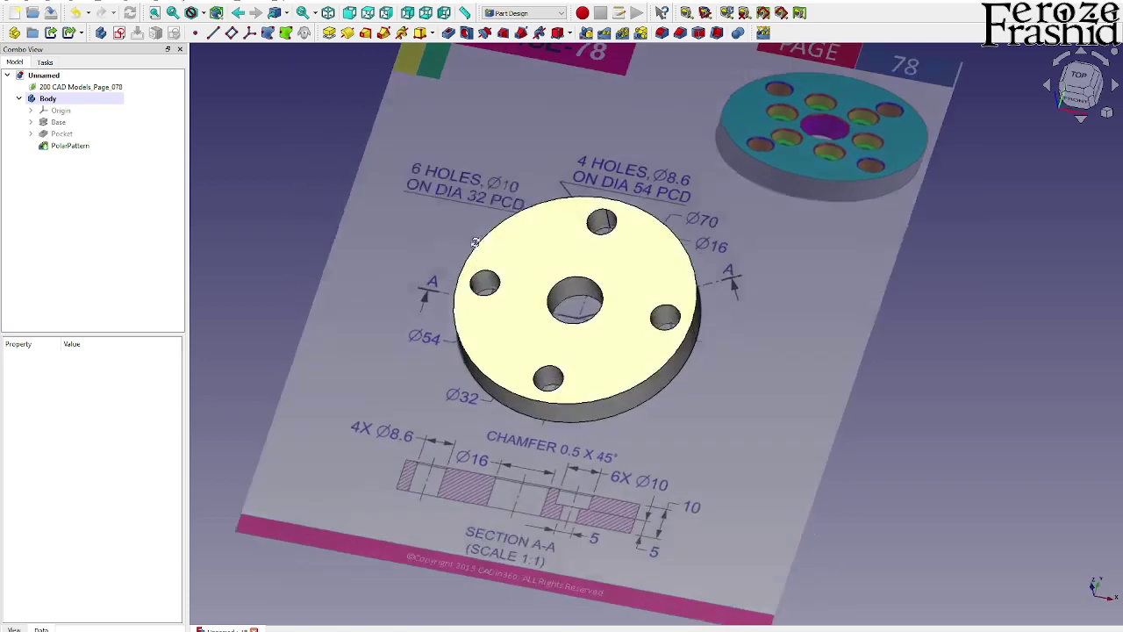
pyautogui.click(553, 290)
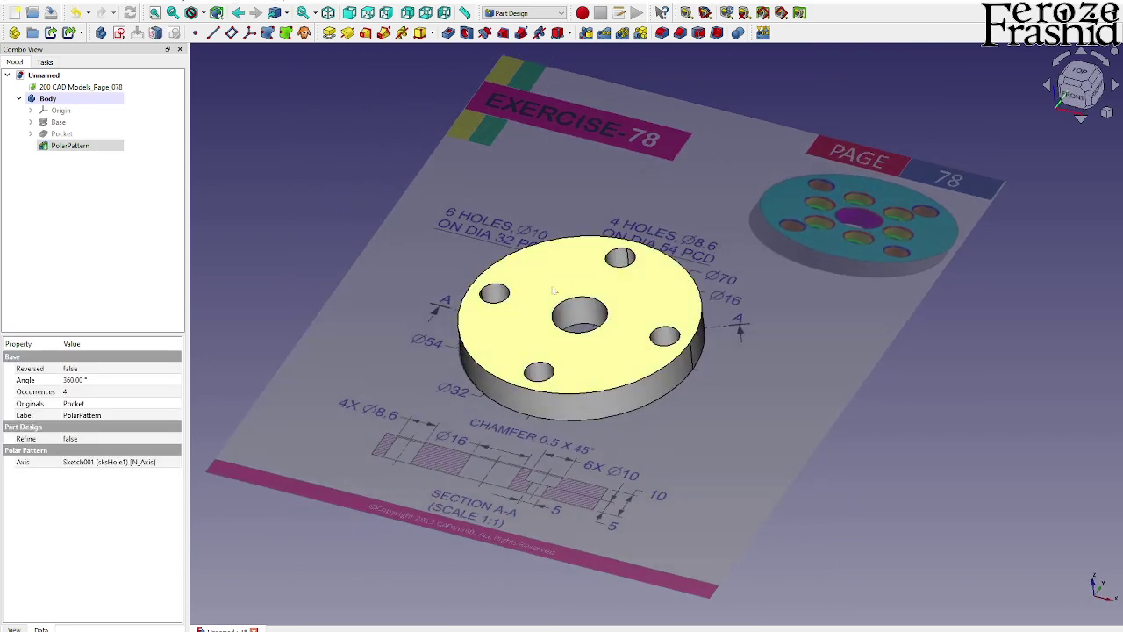
pyautogui.click(303, 192)
pyautogui.moveTo(571, 358)
pyautogui.mouseDown(button='middle')
pyautogui.moveTo(565, 342)
pyautogui.moveTo(536, 347)
pyautogui.moveTo(566, 378)
pyautogui.mouseUp(button='middle')
pyautogui.click(121, 33)
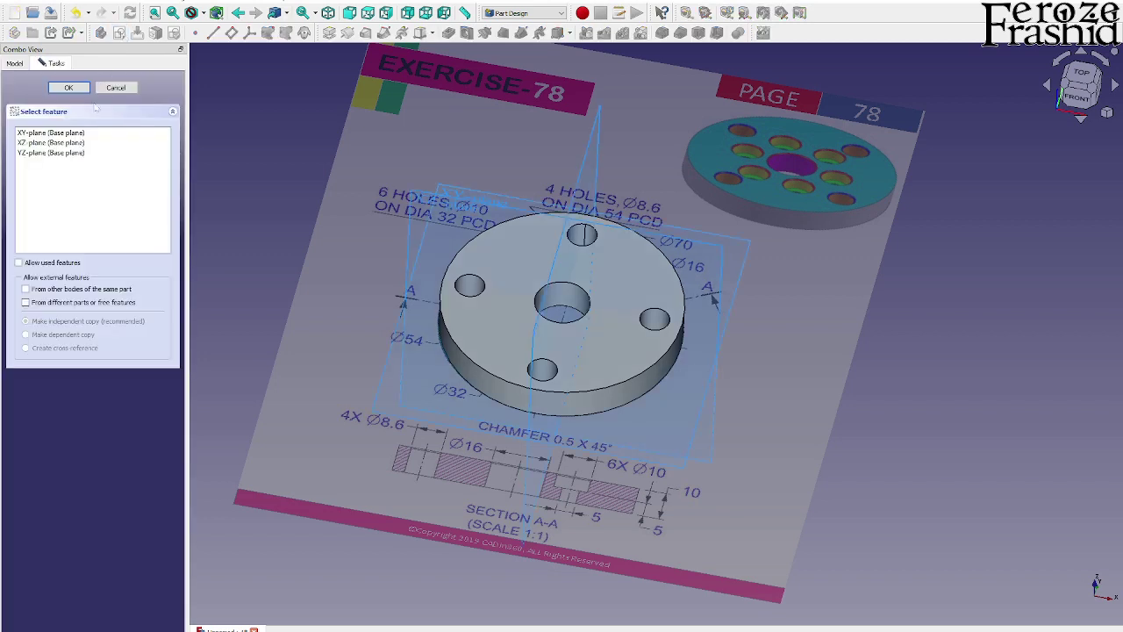
pyautogui.click(67, 131)
pyautogui.click(68, 88)
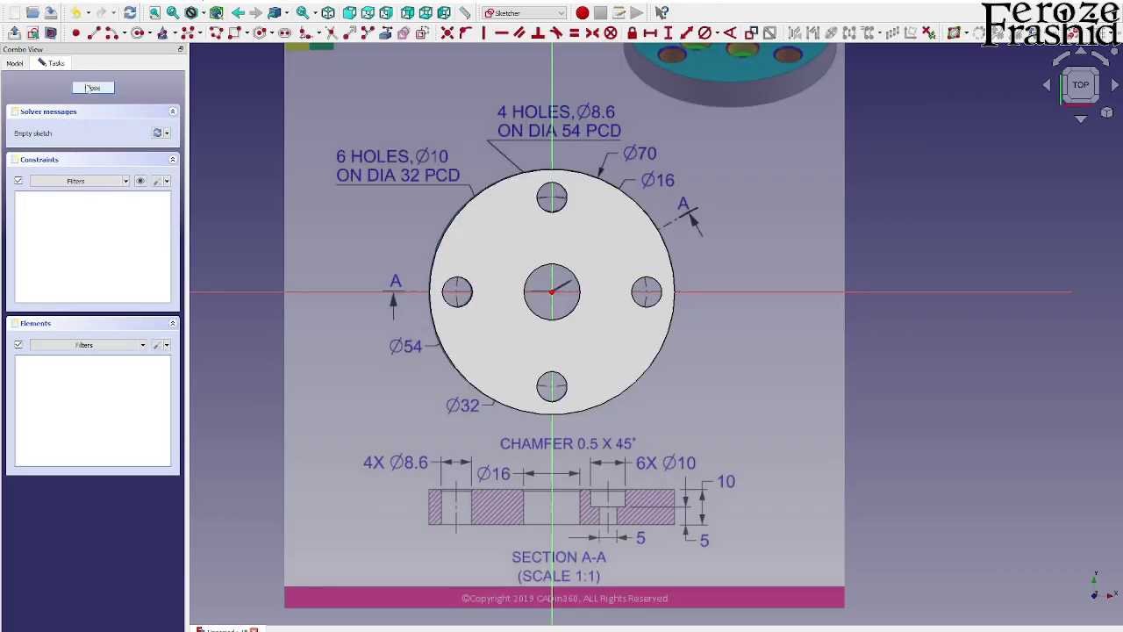
# Leave the empty sketch and rename it sksHole2.
pyautogui.click(88, 89)
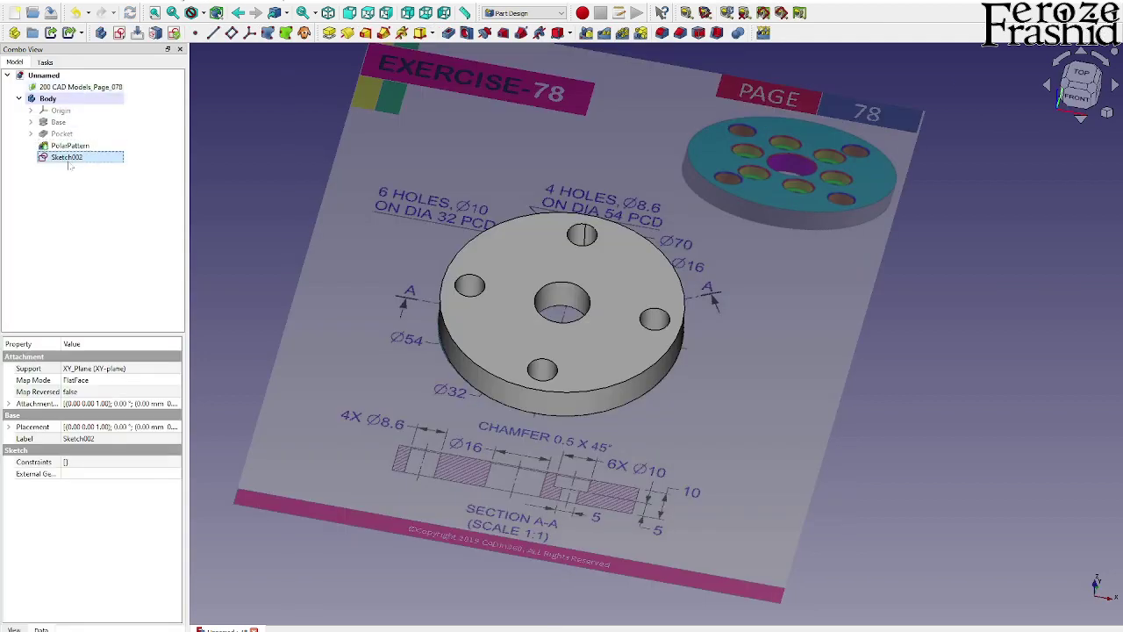
pyautogui.press('F2')
pyautogui.write('sksHole2')
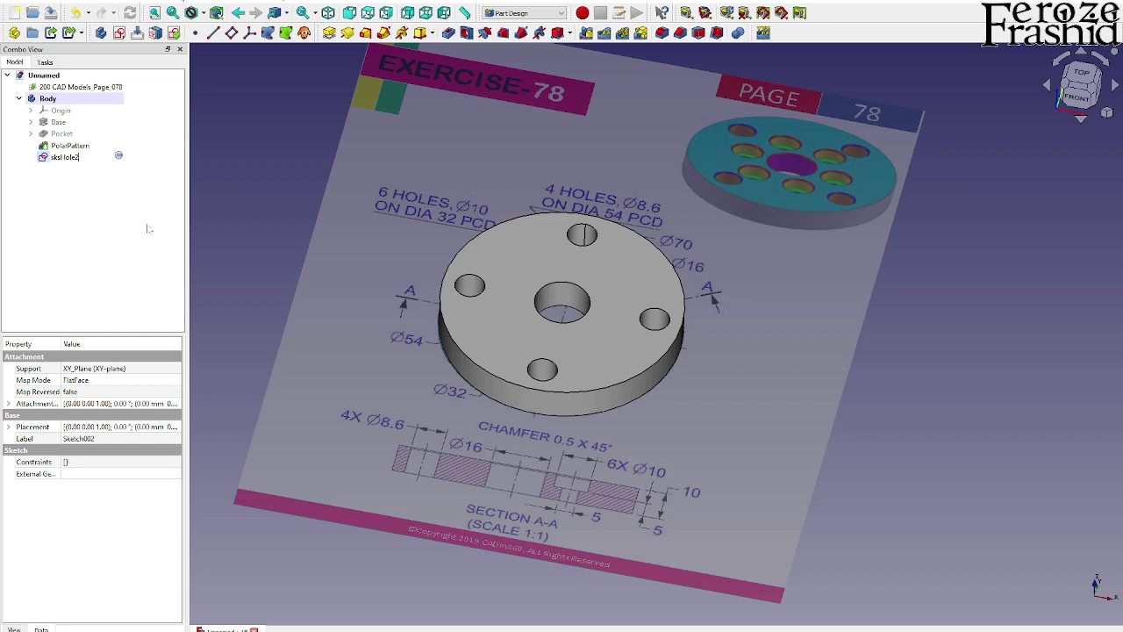
pyautogui.press('Return')
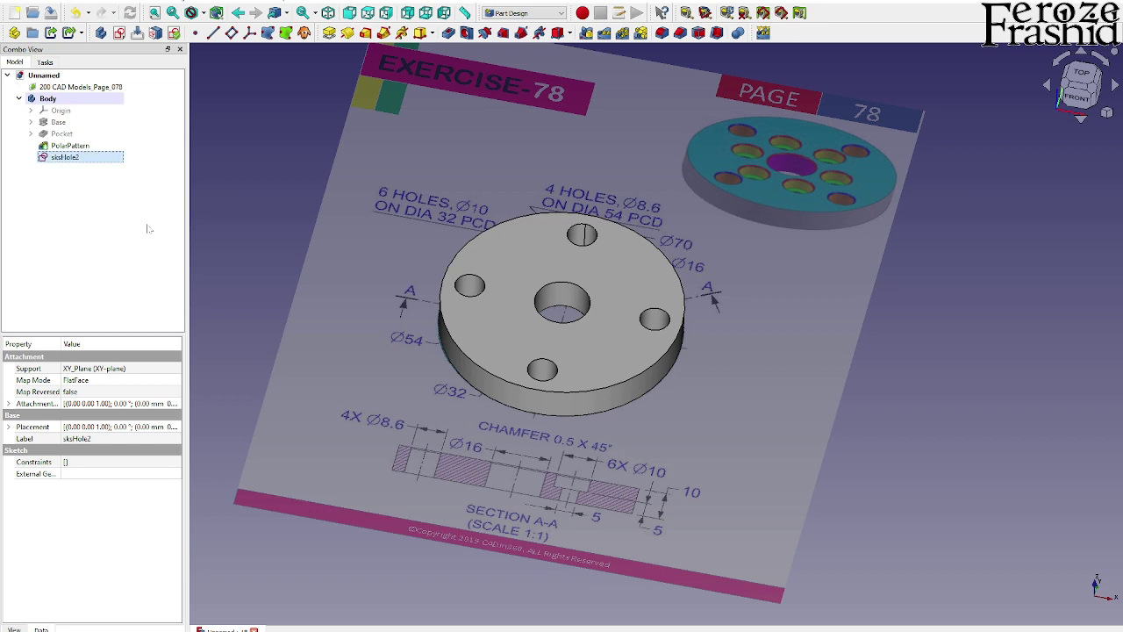
# Link the sksHole2 attachment offset's z position to the pad length with the formula <<Base>>.Length.
pyautogui.click(60, 122)
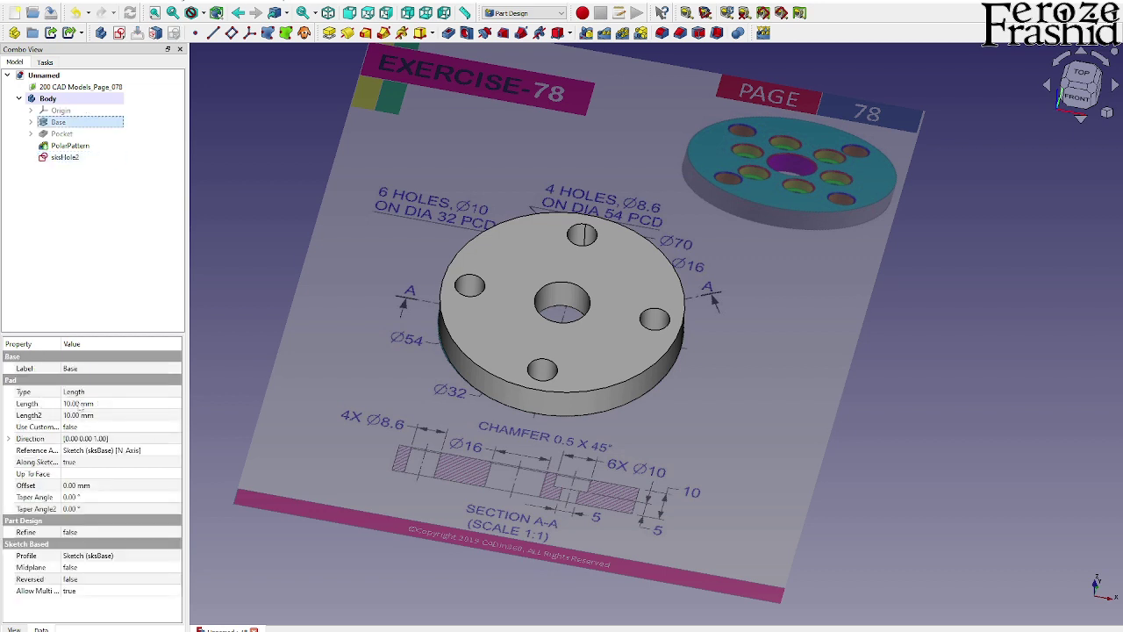
pyautogui.click(66, 158)
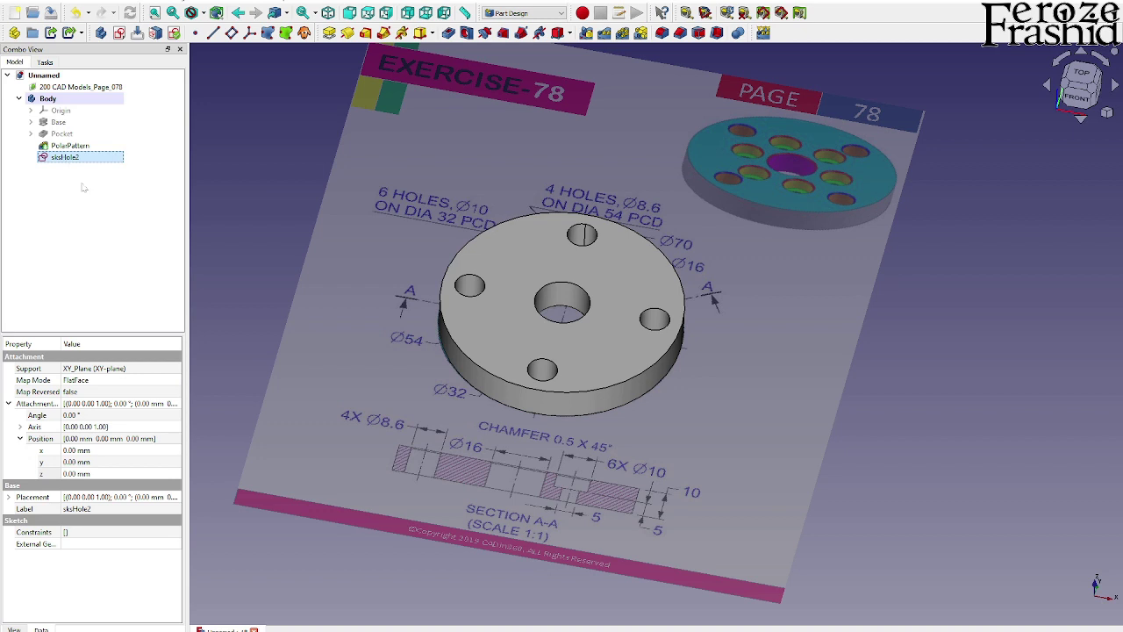
pyautogui.click(140, 474)
pyautogui.click(168, 473)
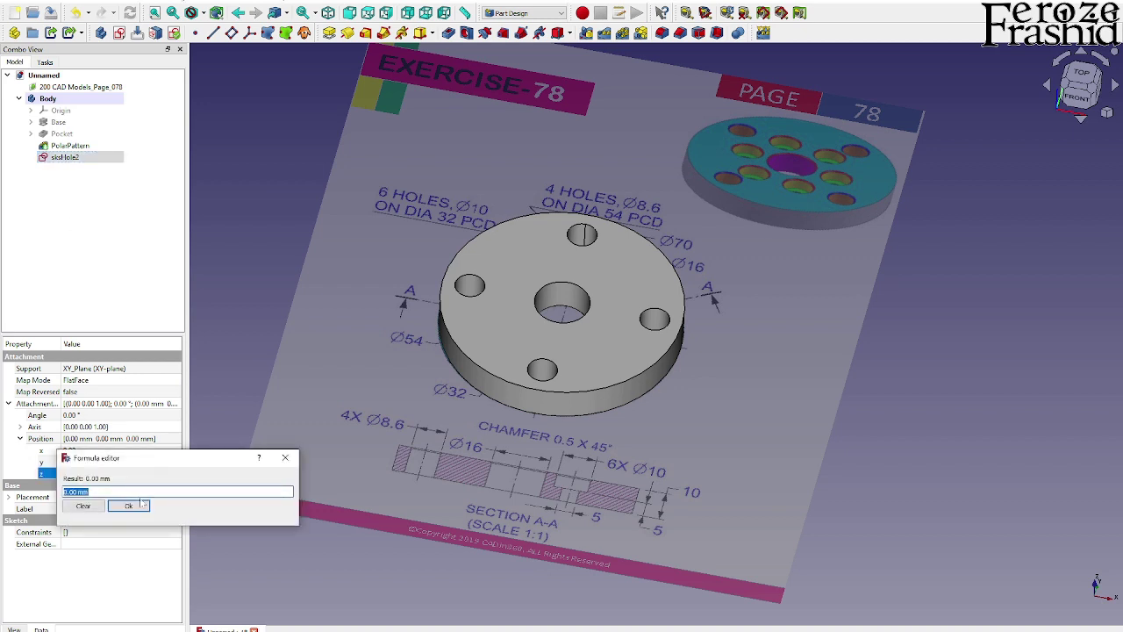
pyautogui.write('Base')
pyautogui.press('Down')
pyautogui.press('Down')
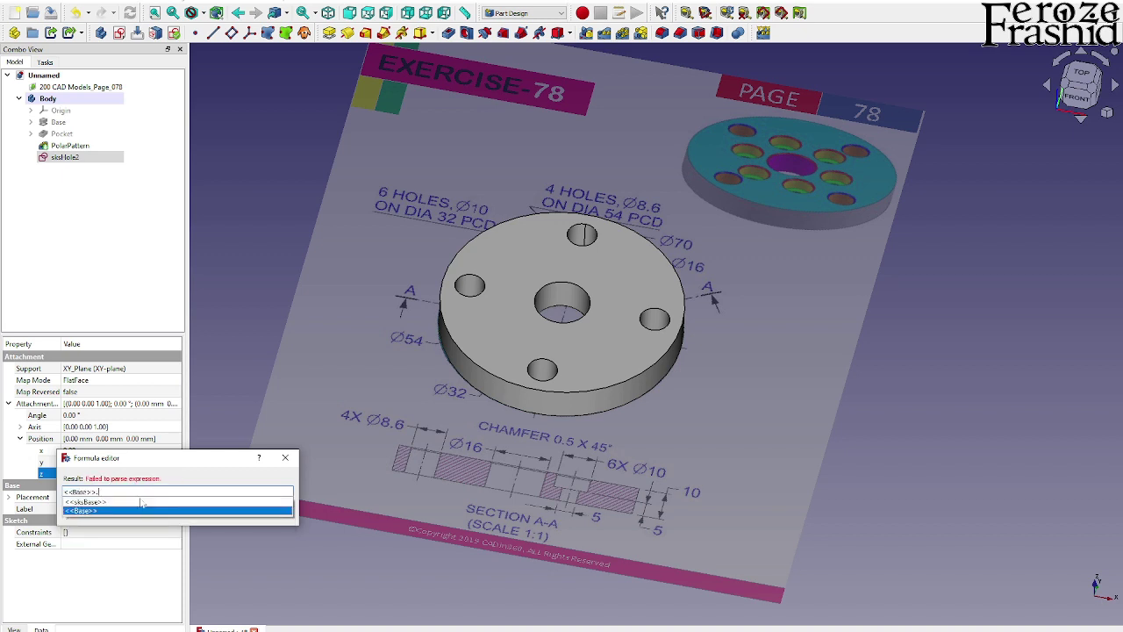
pyautogui.write('HLength')
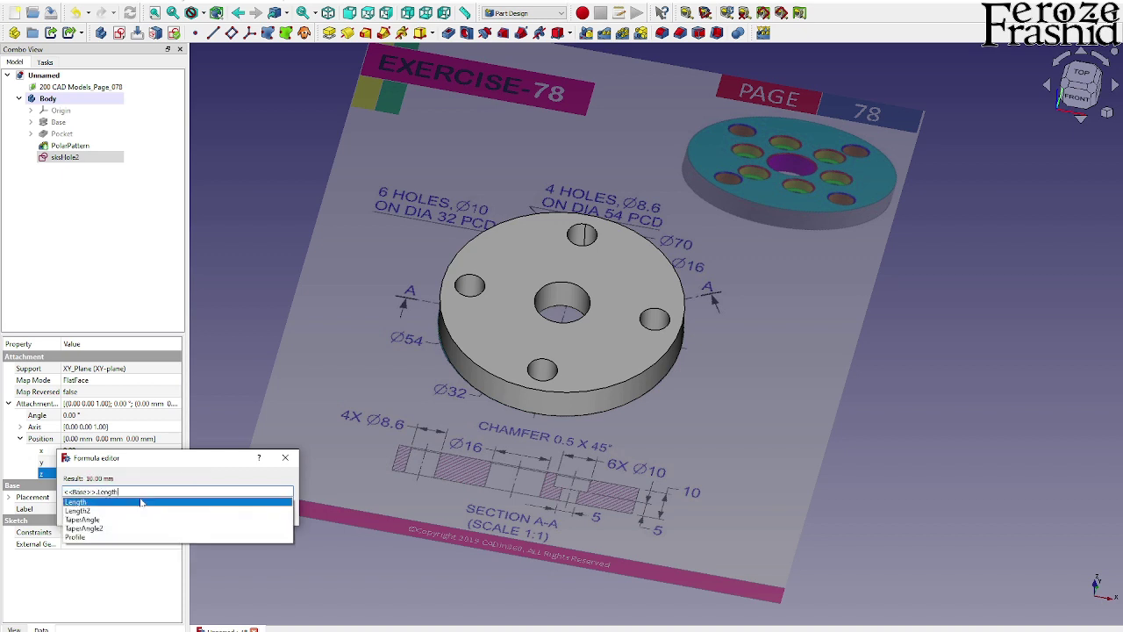
pyautogui.click(141, 502)
pyautogui.click(141, 502)
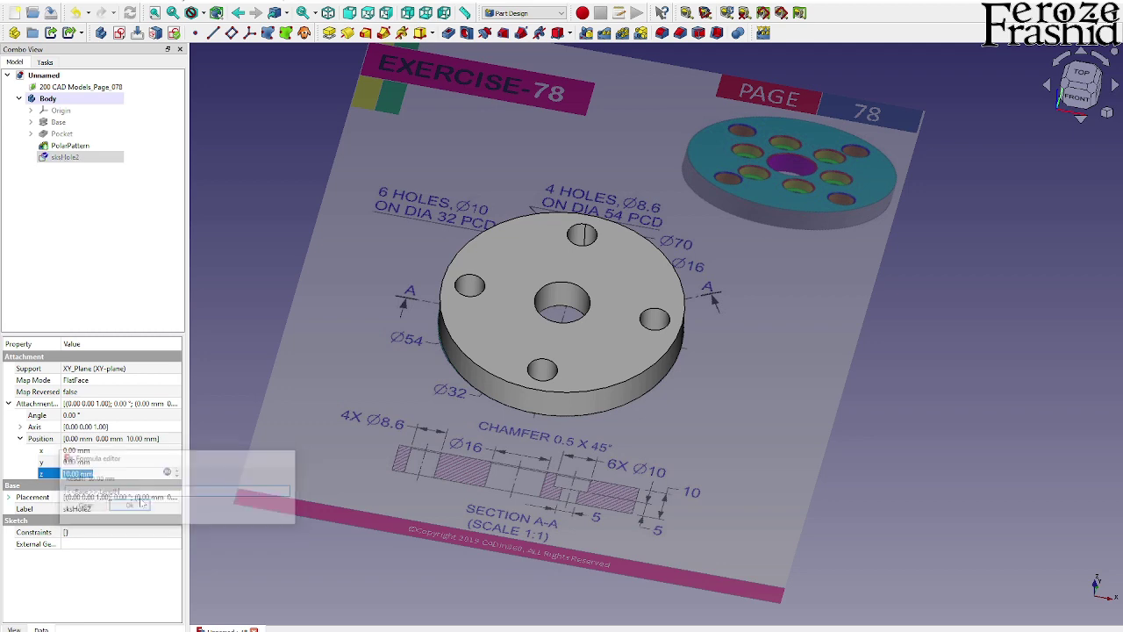
# Reopen sksHole2 for editing in top view and hide the PolarPattern so the reference drawing shows through.
pyautogui.click(81, 159)
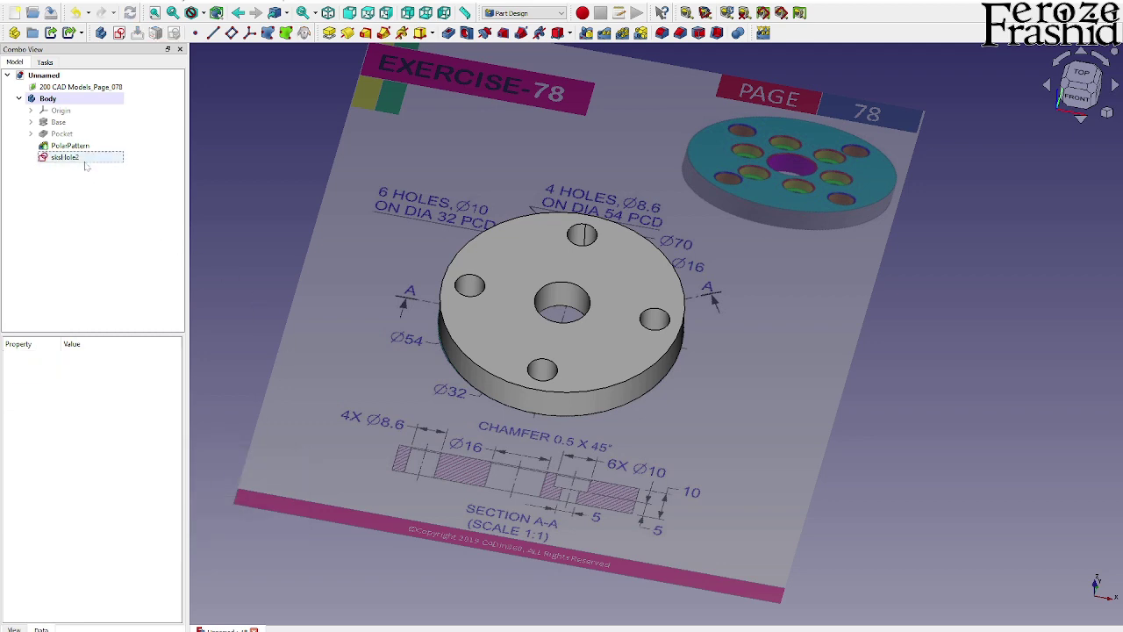
pyautogui.doubleClick(84, 161)
pyautogui.moveTo(625, 446); pyautogui.dragTo(551, 316, button='middle')
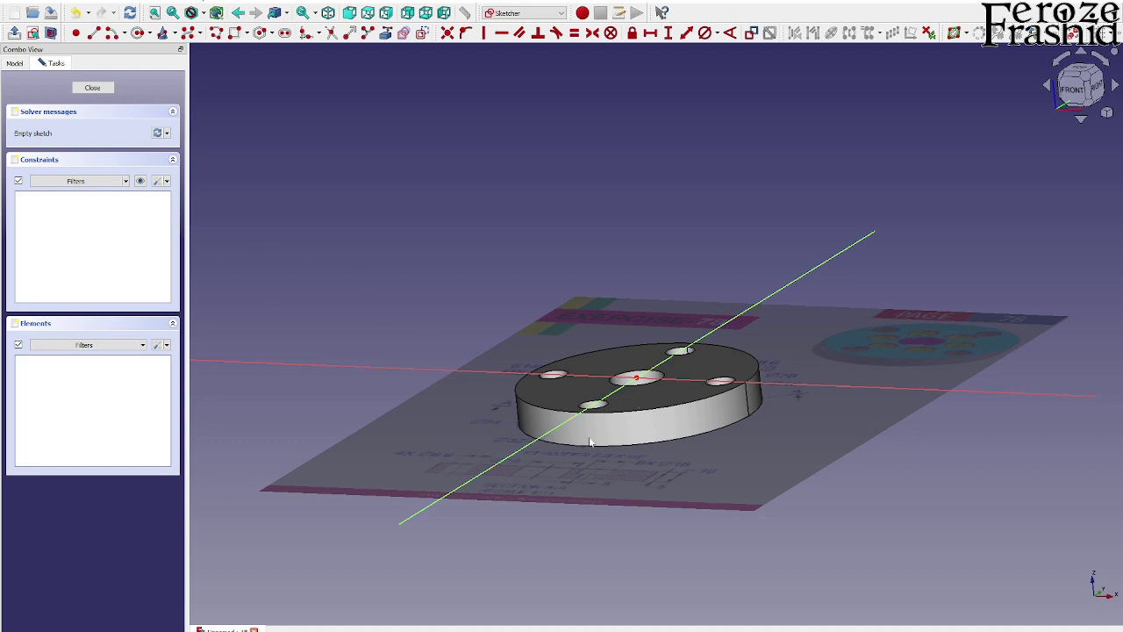
pyautogui.moveTo(593, 442); pyautogui.dragTo(674, 494, button='middle')
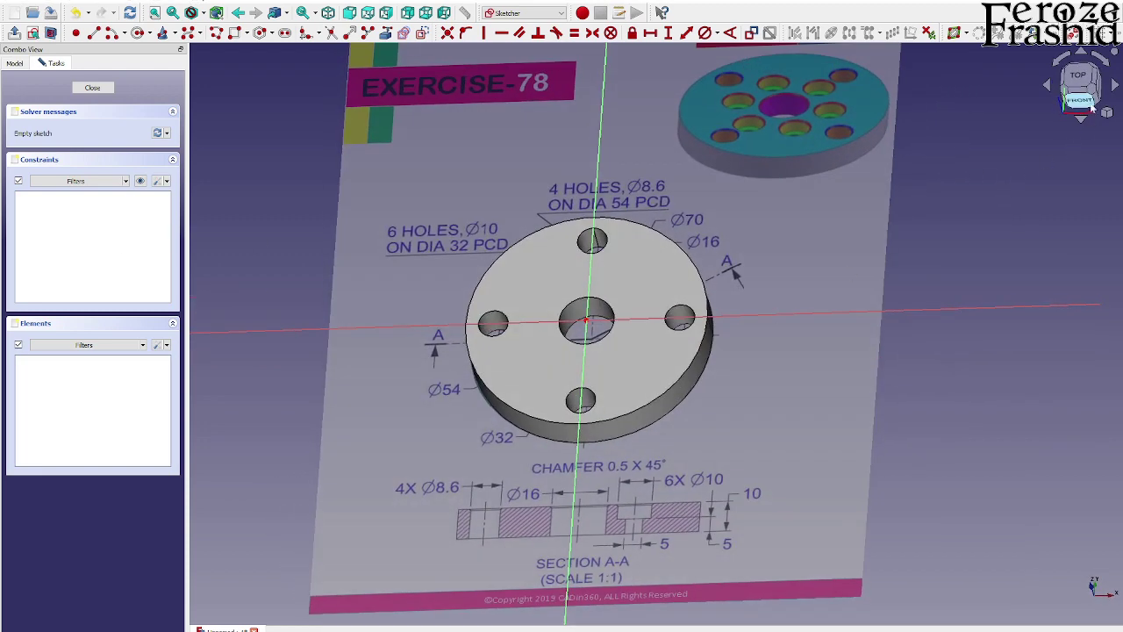
pyautogui.click(1081, 79)
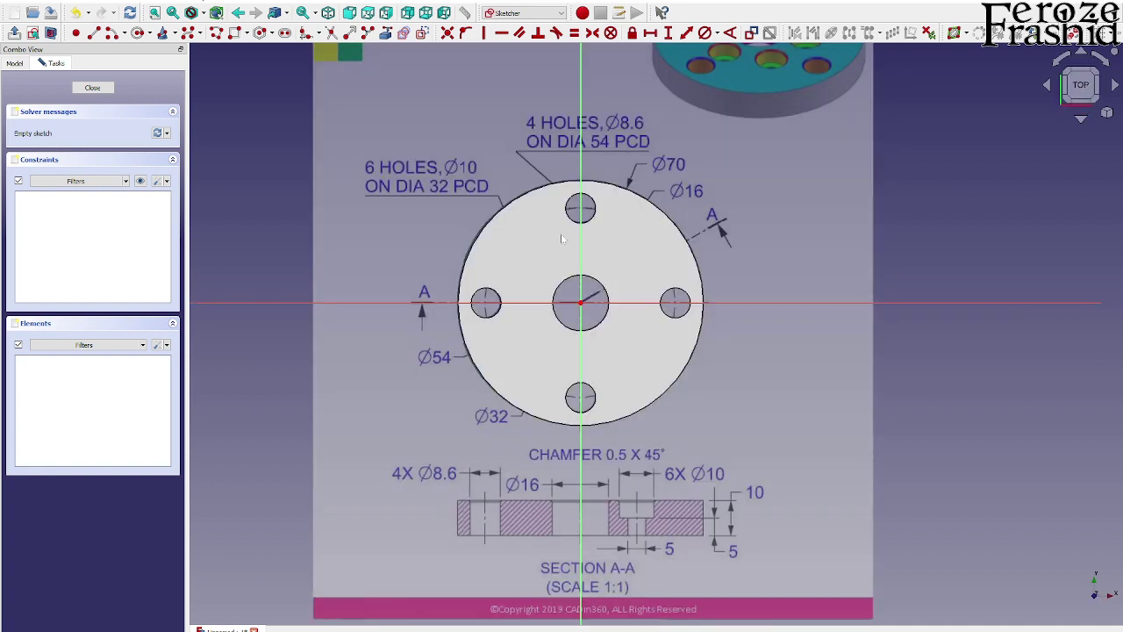
pyautogui.click(138, 33)
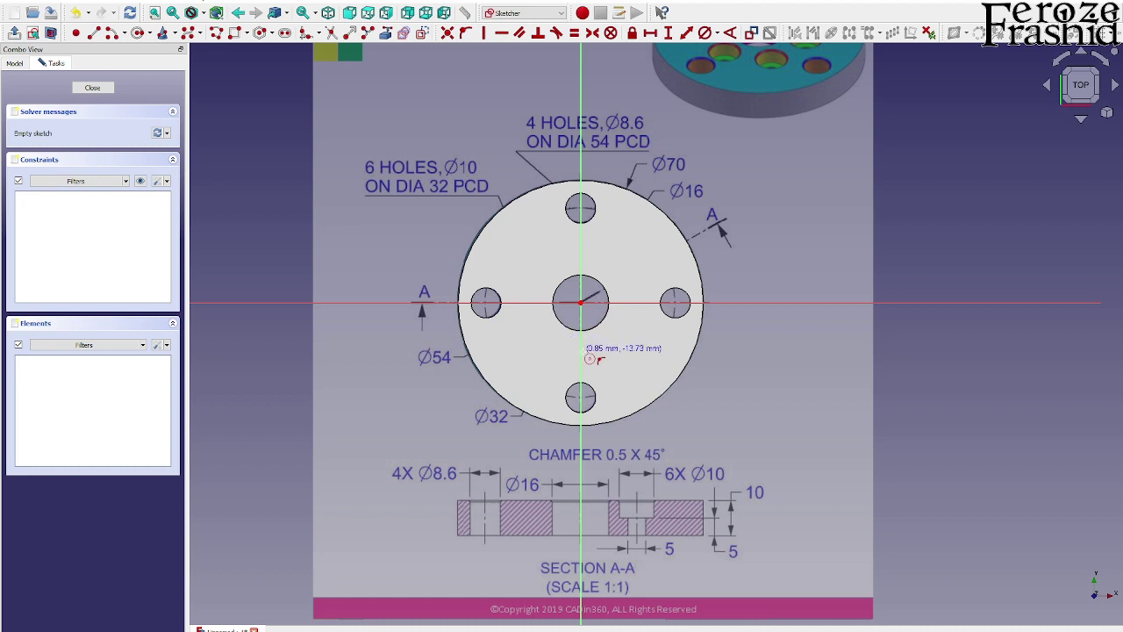
pyautogui.scroll(-2, 592, 430)
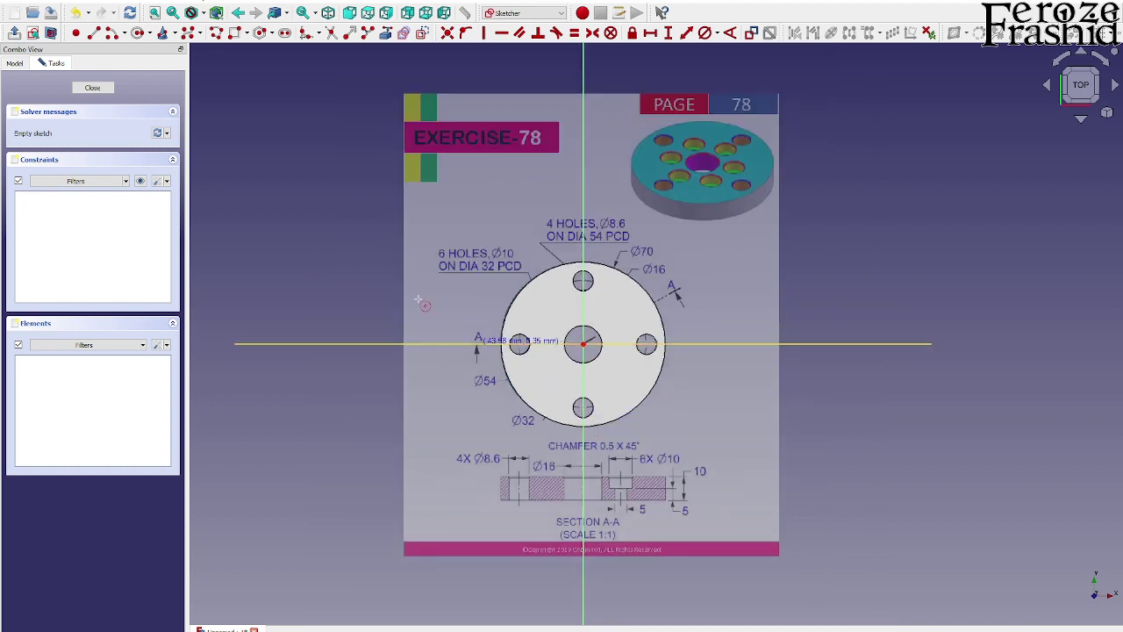
pyautogui.click(72, 89)
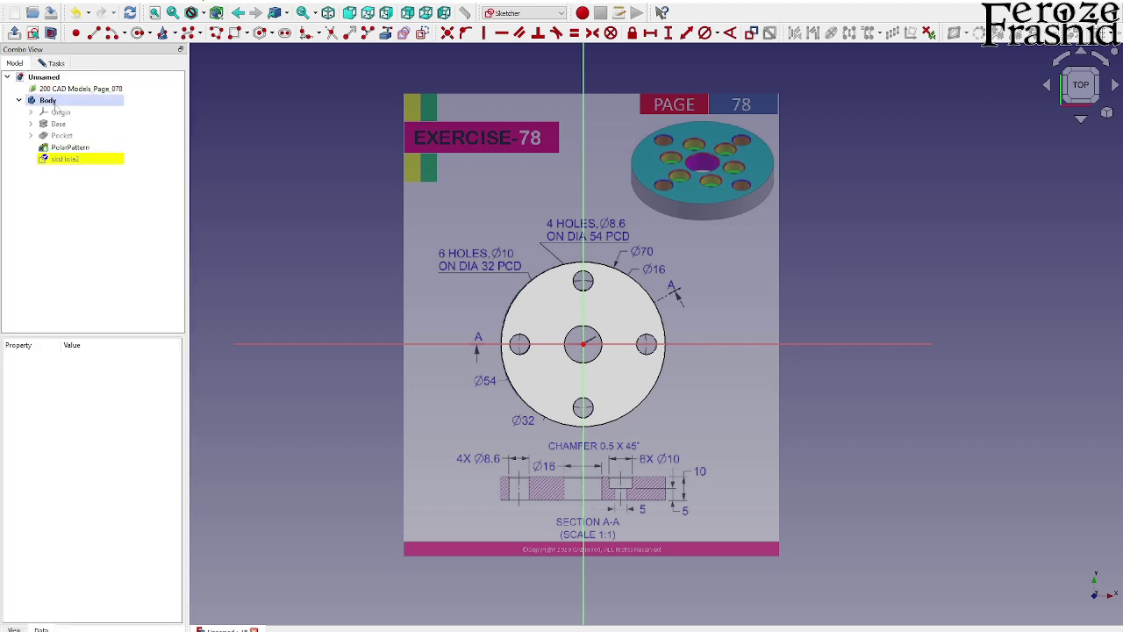
pyautogui.click(70, 147)
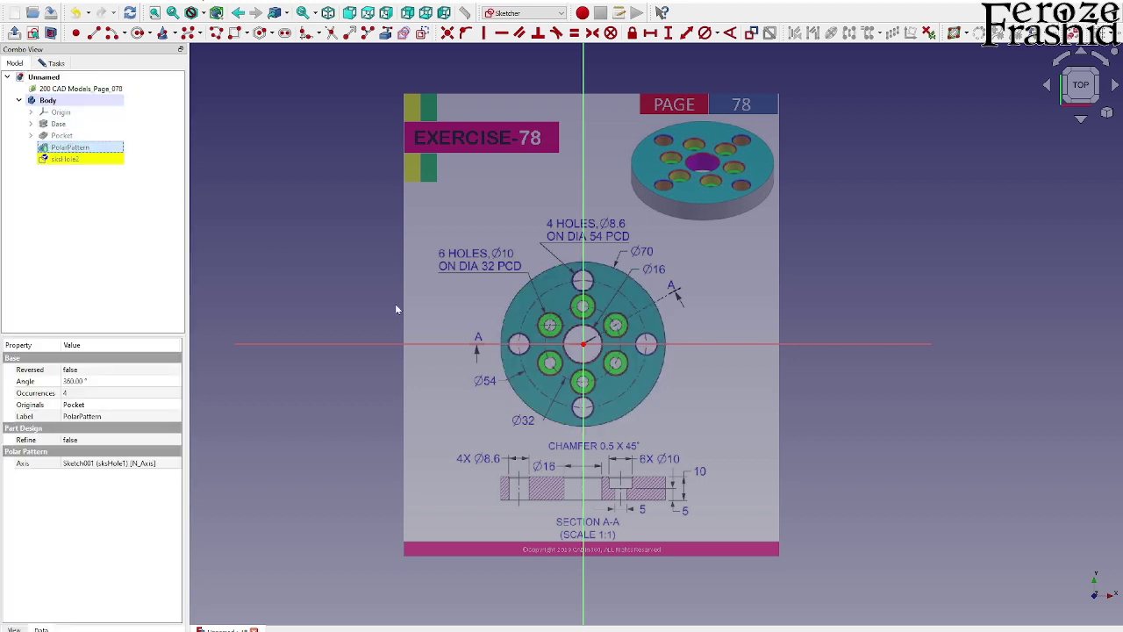
pyautogui.scroll(3, 579, 395)
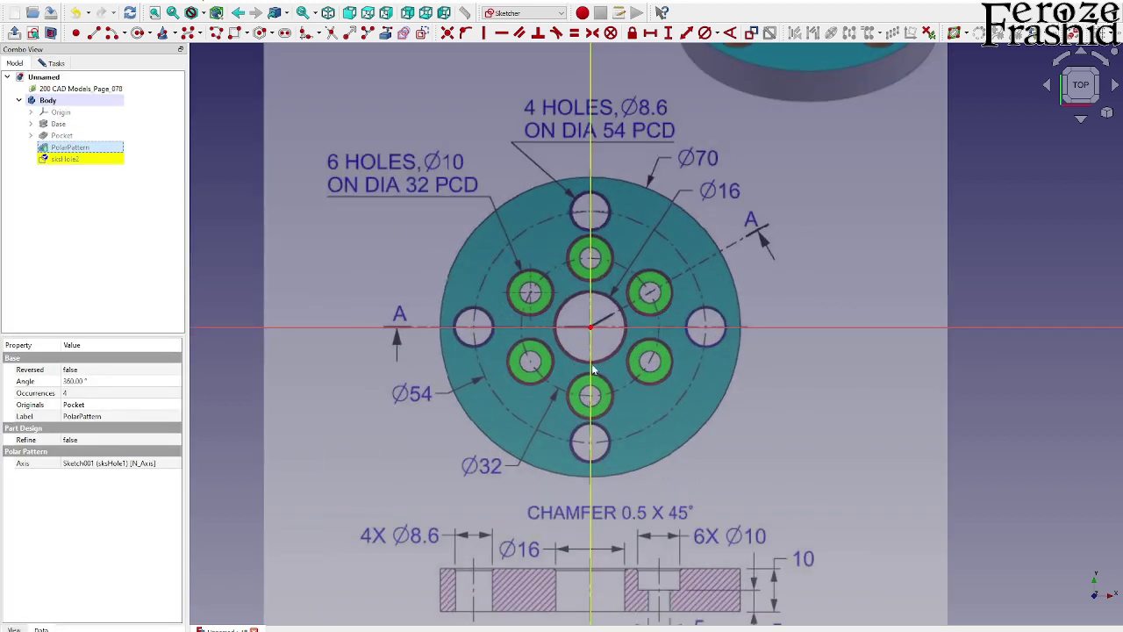
# Sketch a circle about 10.4 mm in diameter over the lower inner hole, centred on the vertical axis 16 mm below the origin.
pyautogui.click(138, 34)
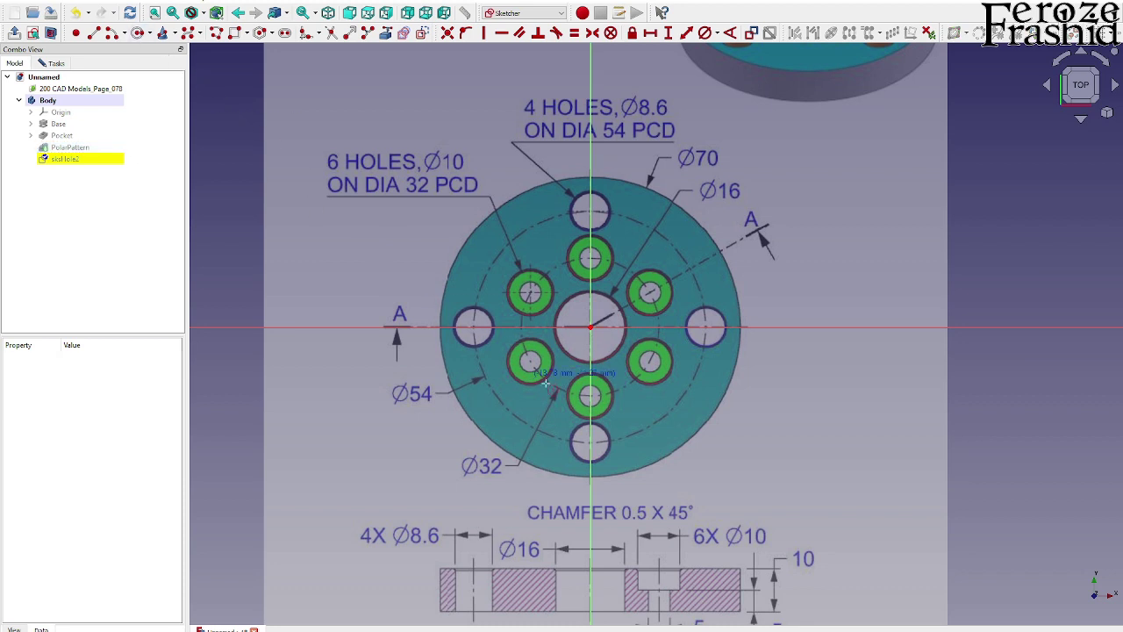
pyautogui.click(590, 396)
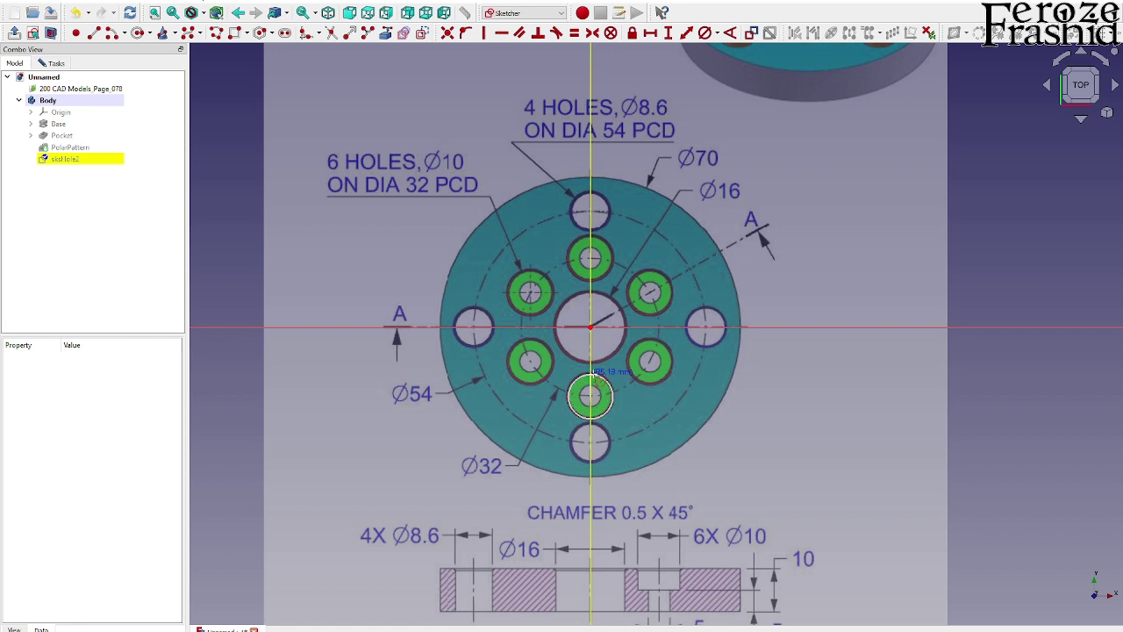
pyautogui.click(596, 374)
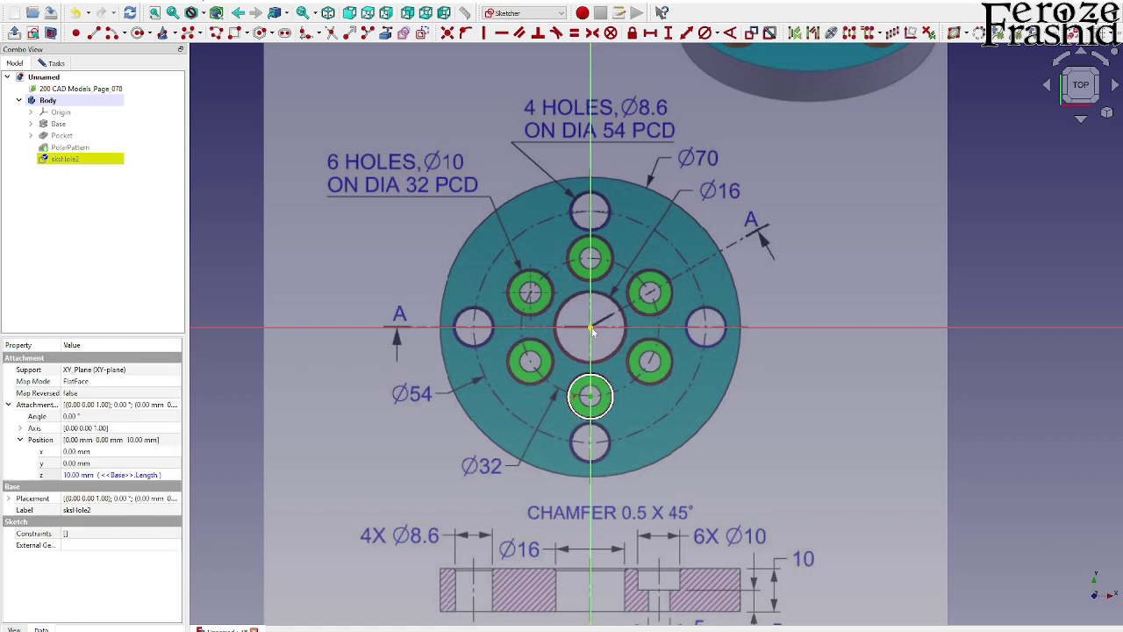
pyautogui.click(668, 33)
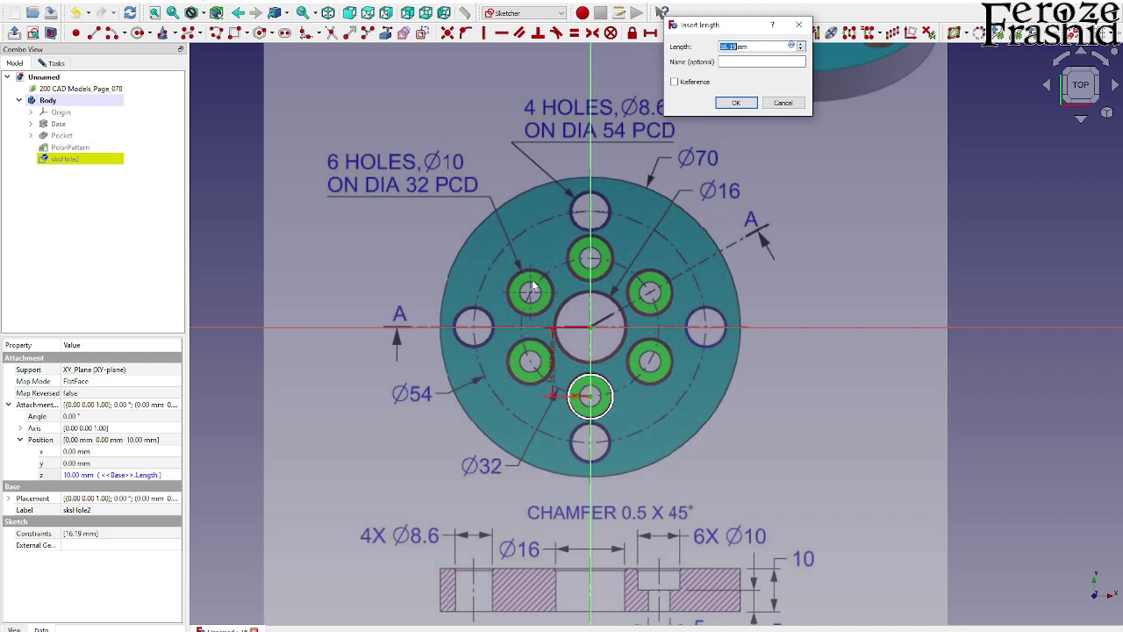
pyautogui.press('Return')
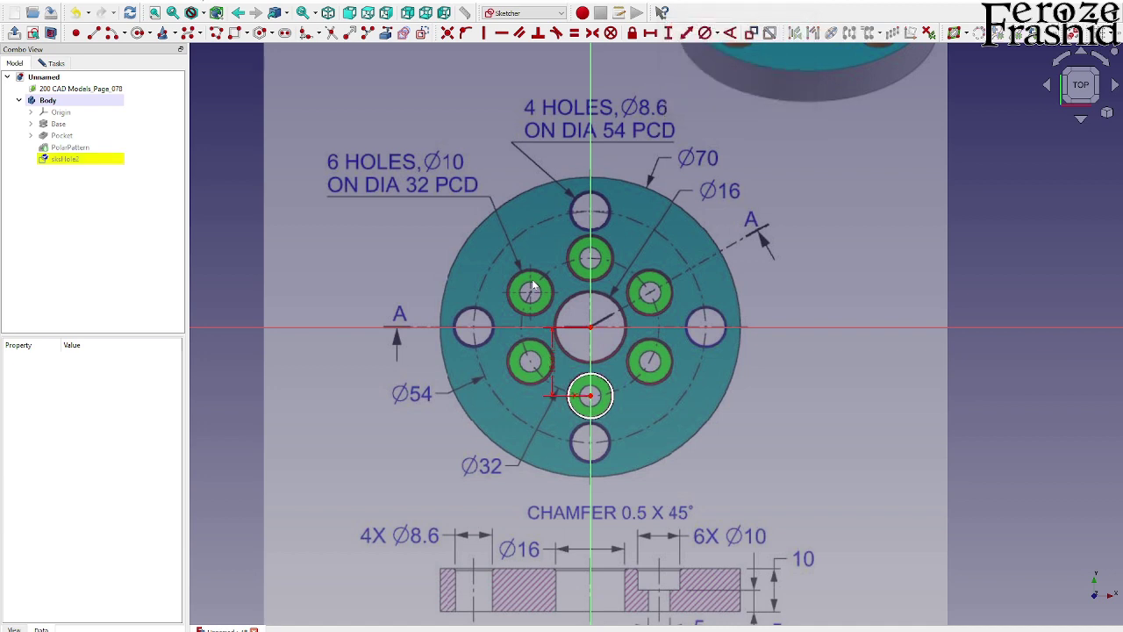
# Constrain the circle's diameter to 10 mm.
pyautogui.click(55, 63)
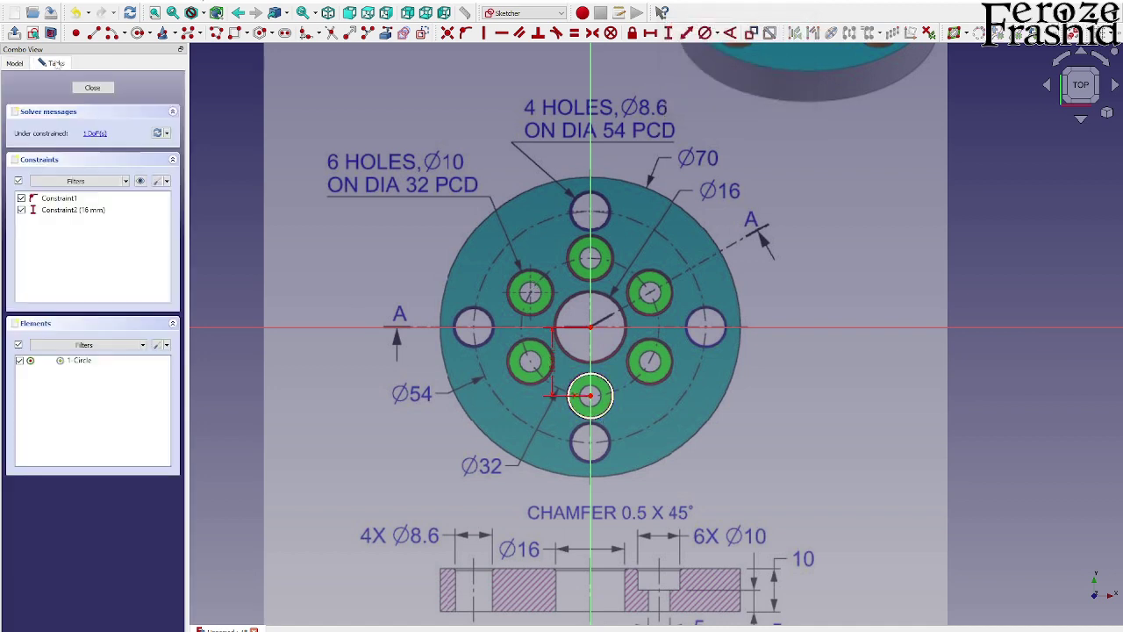
pyautogui.click(588, 386)
pyautogui.click(705, 32)
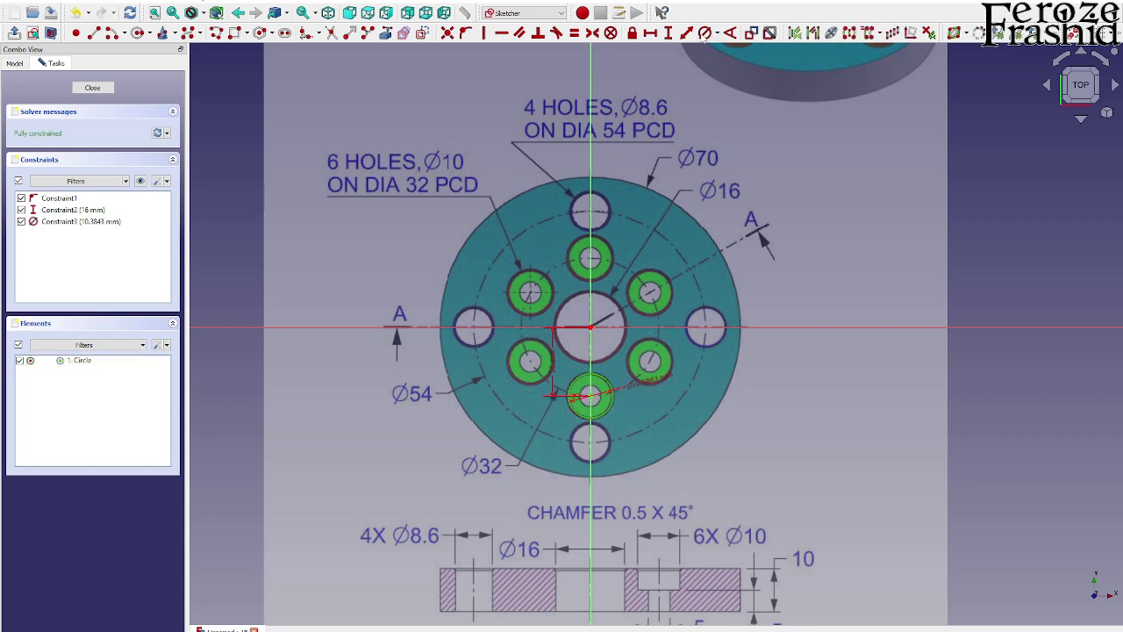
pyautogui.write('10mm')
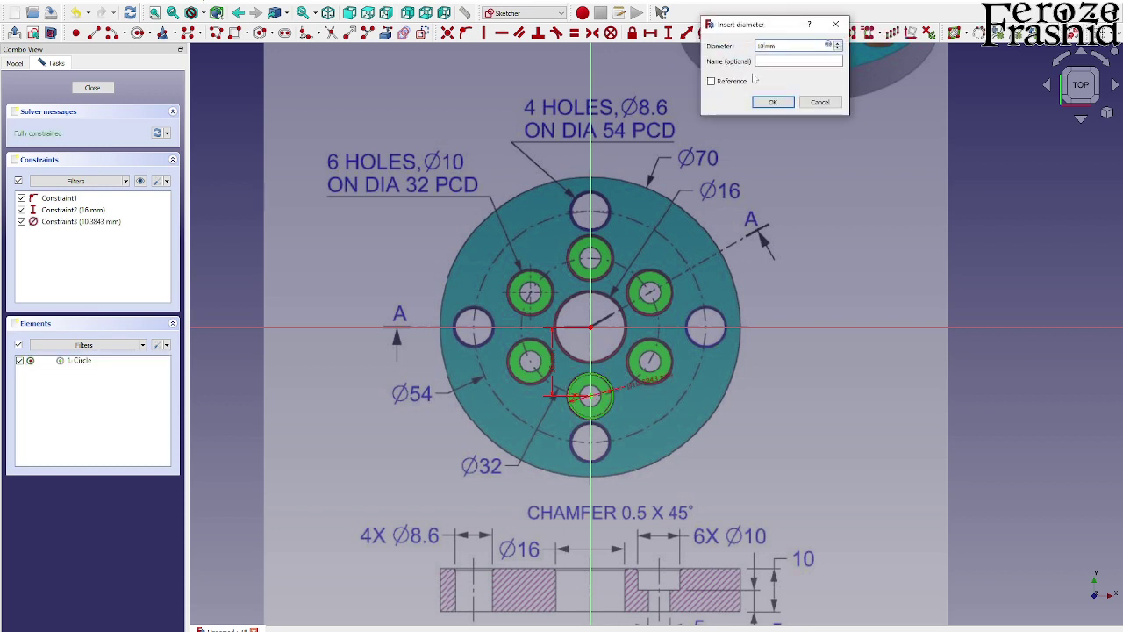
pyautogui.press('Return')
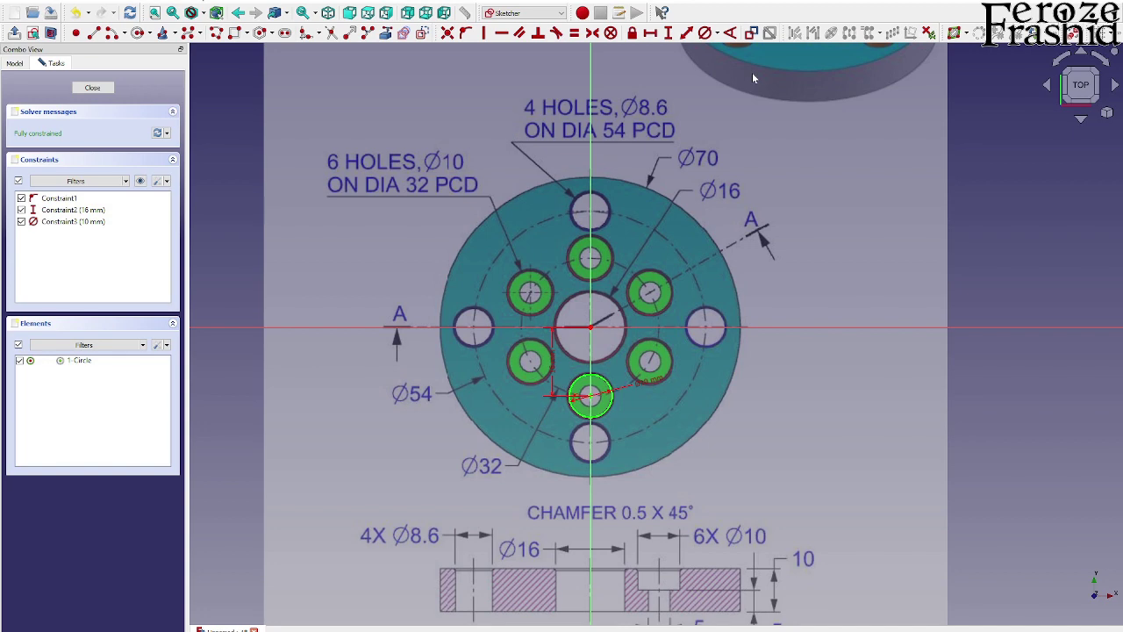
# Finish the sksHole2 sketch and show the PolarPattern disc again.
pyautogui.click(93, 87)
pyautogui.click(70, 145)
pyautogui.press('space')
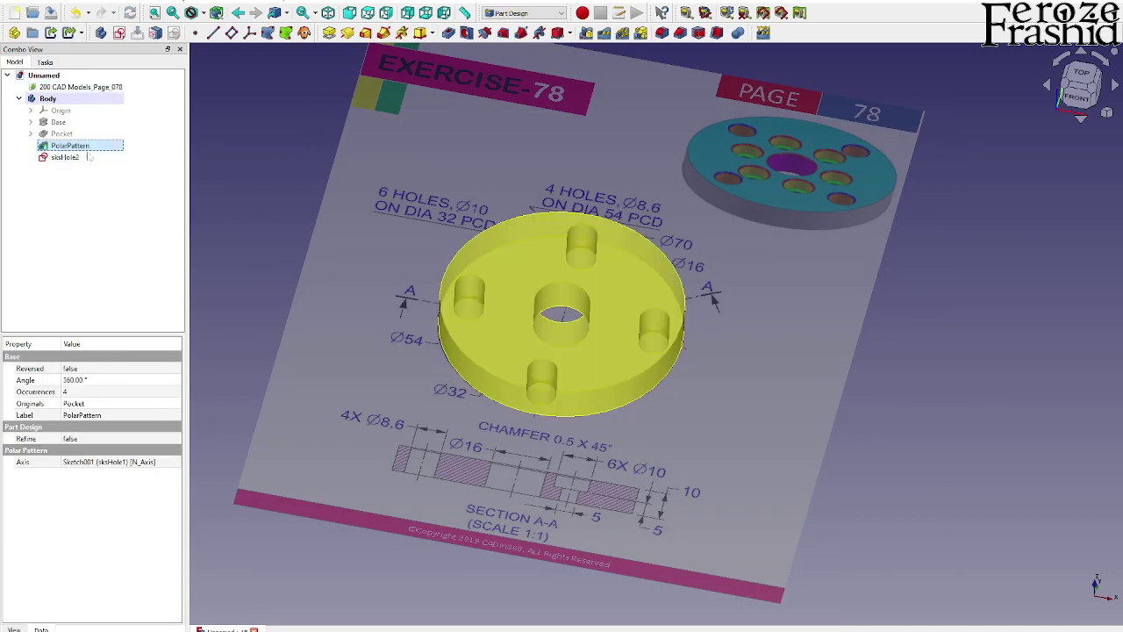
pyautogui.click(64, 156)
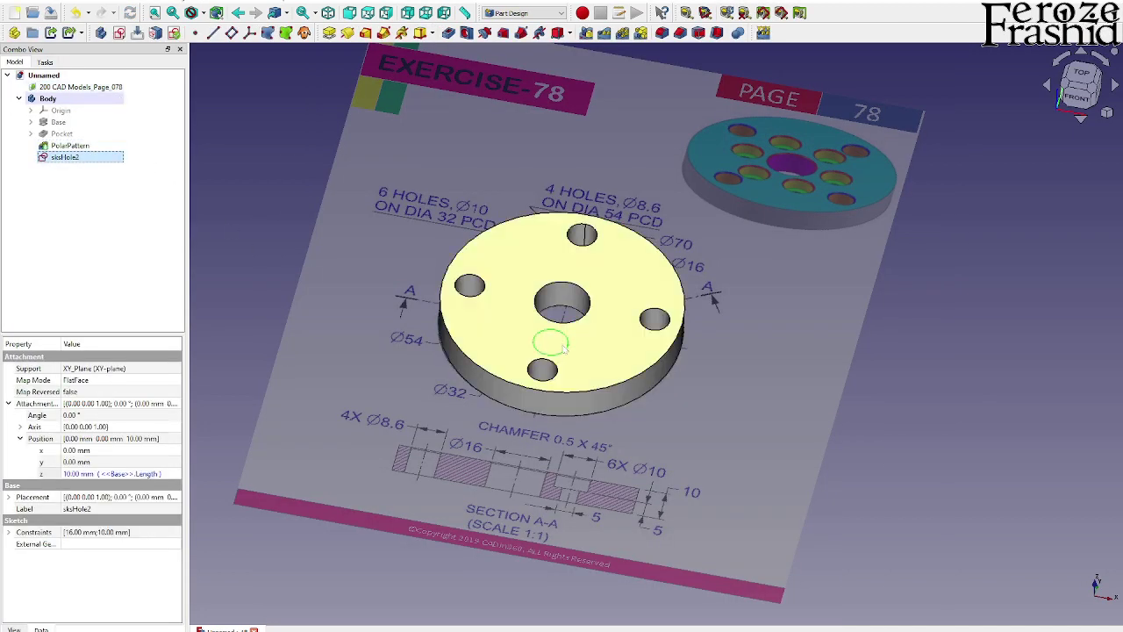
pyautogui.scroll(2, 566, 349)
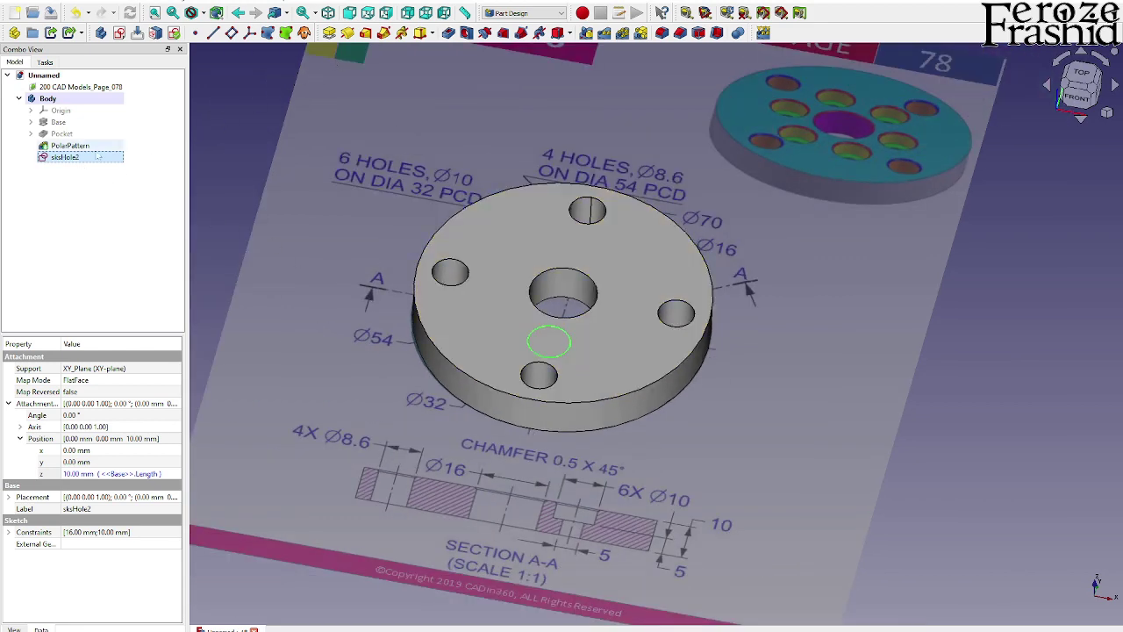
pyautogui.click(84, 197)
# Start a Hole feature from sksHole2 with no thread profile, a 5 mm diameter and Through all depth.
pyautogui.click(72, 158)
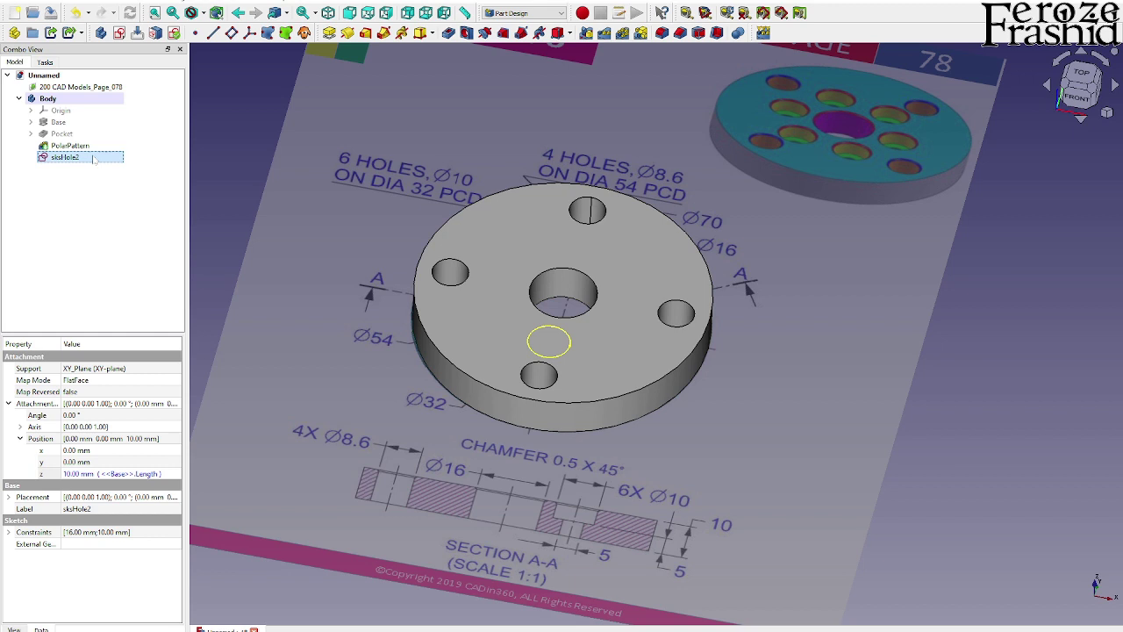
pyautogui.click(465, 34)
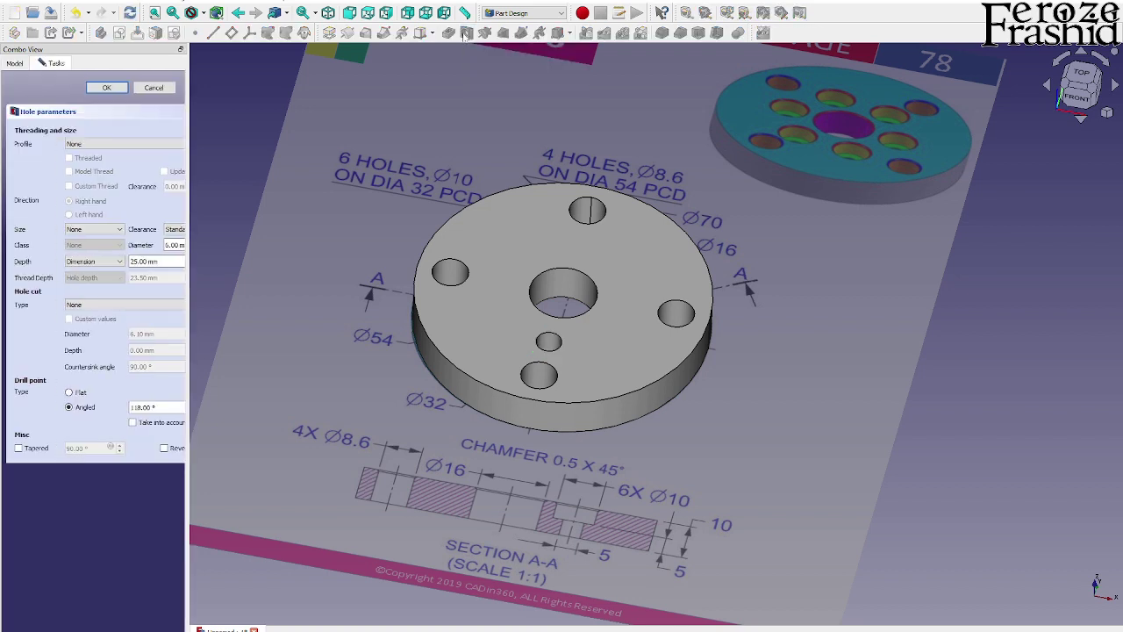
pyautogui.moveTo(187, 239); pyautogui.dragTo(256, 237)
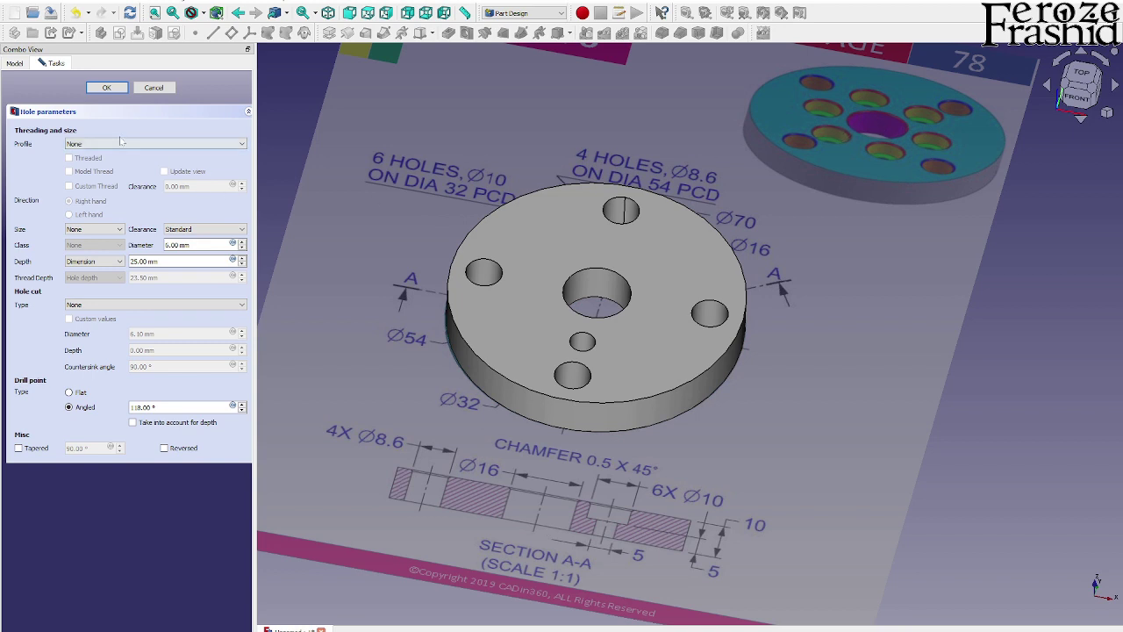
pyautogui.click(99, 144)
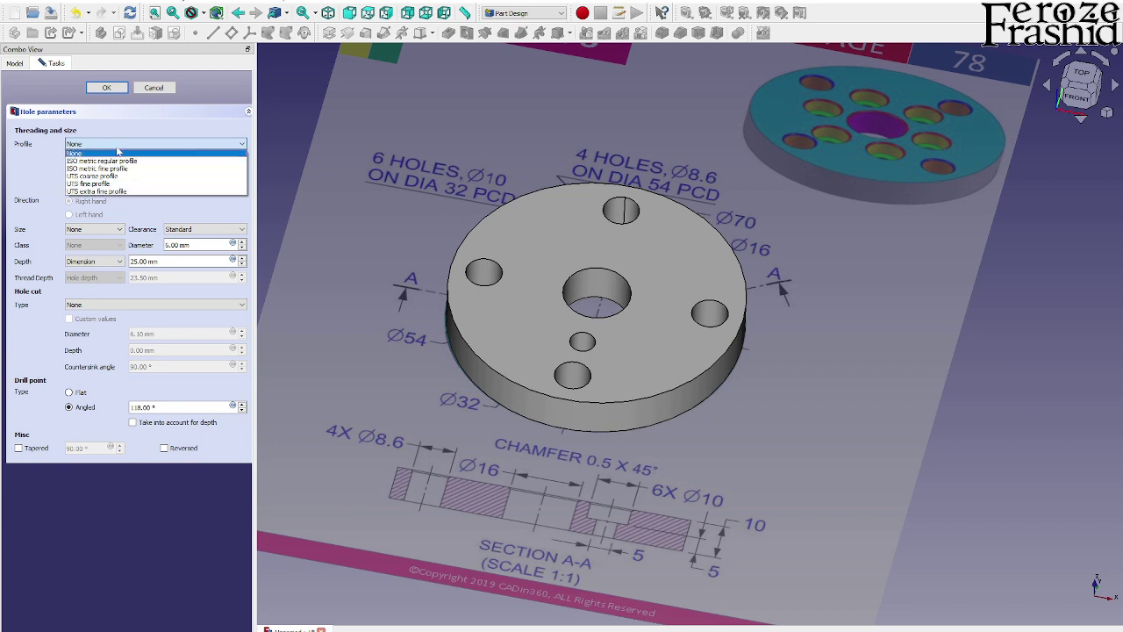
pyautogui.click(118, 151)
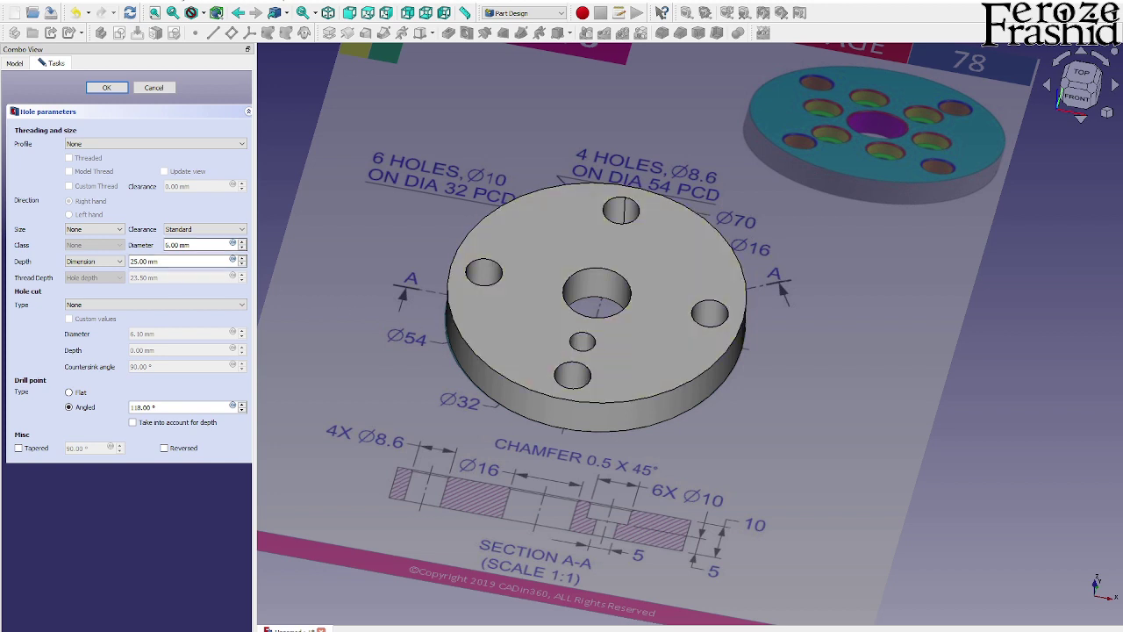
pyautogui.write('5')
pyautogui.click(195, 261)
pyautogui.click(95, 261)
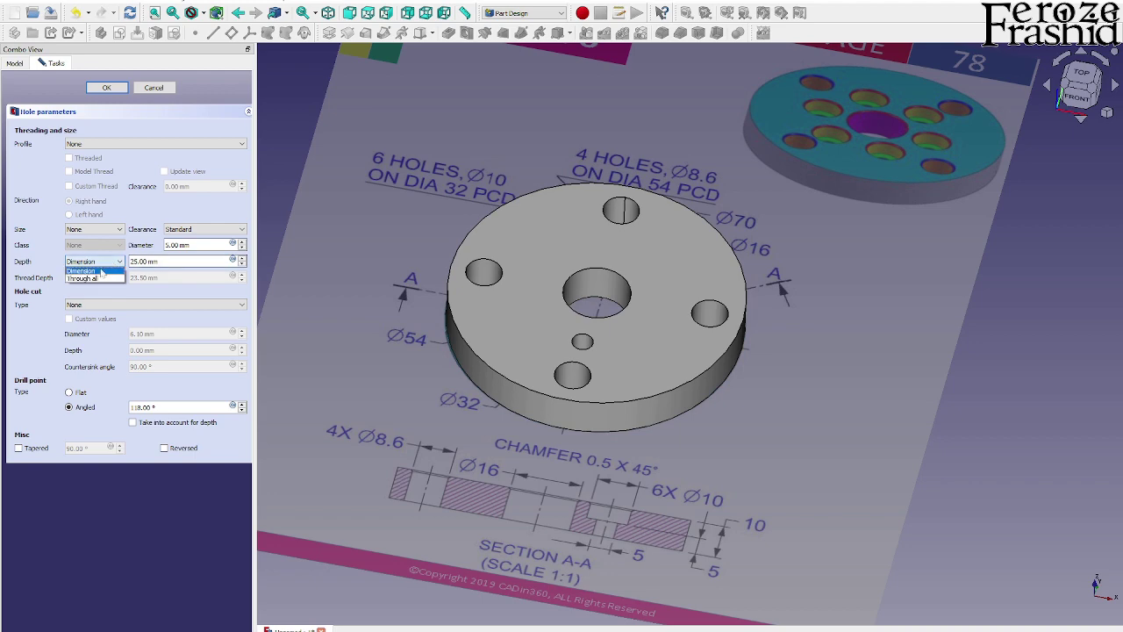
pyautogui.click(99, 278)
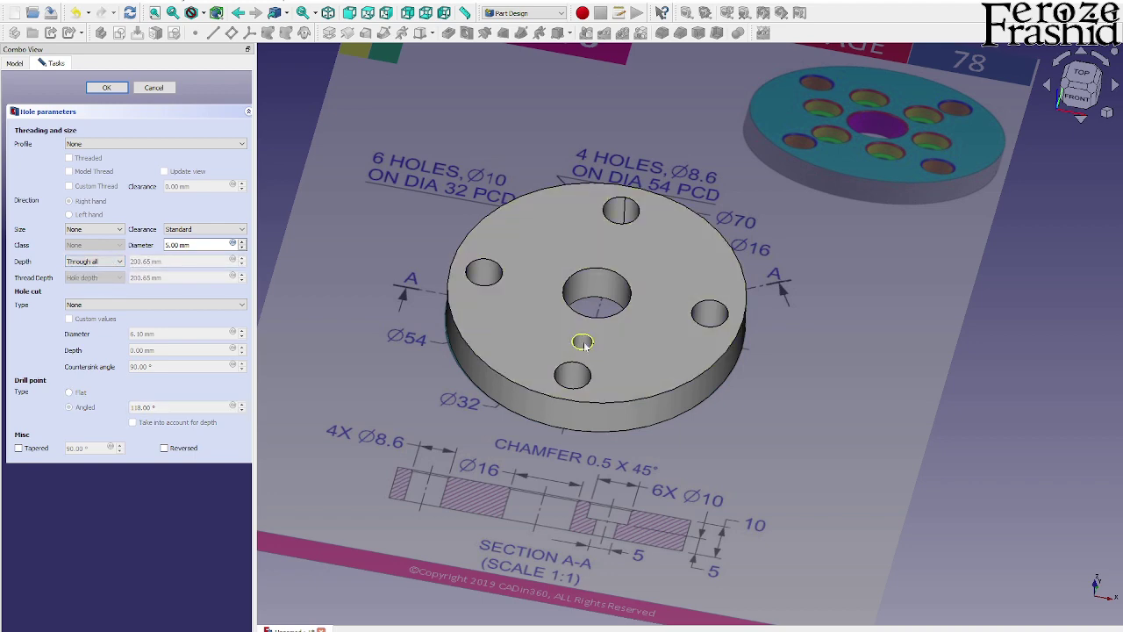
# Give the hole a counterbore cut 10 mm in diameter and 5 mm deep, and finish the Hole feature.
pyautogui.moveTo(639, 414)
pyautogui.mouseDown(button='middle')
pyautogui.moveTo(636, 444)
pyautogui.moveTo(631, 434)
pyautogui.mouseUp(button='middle')
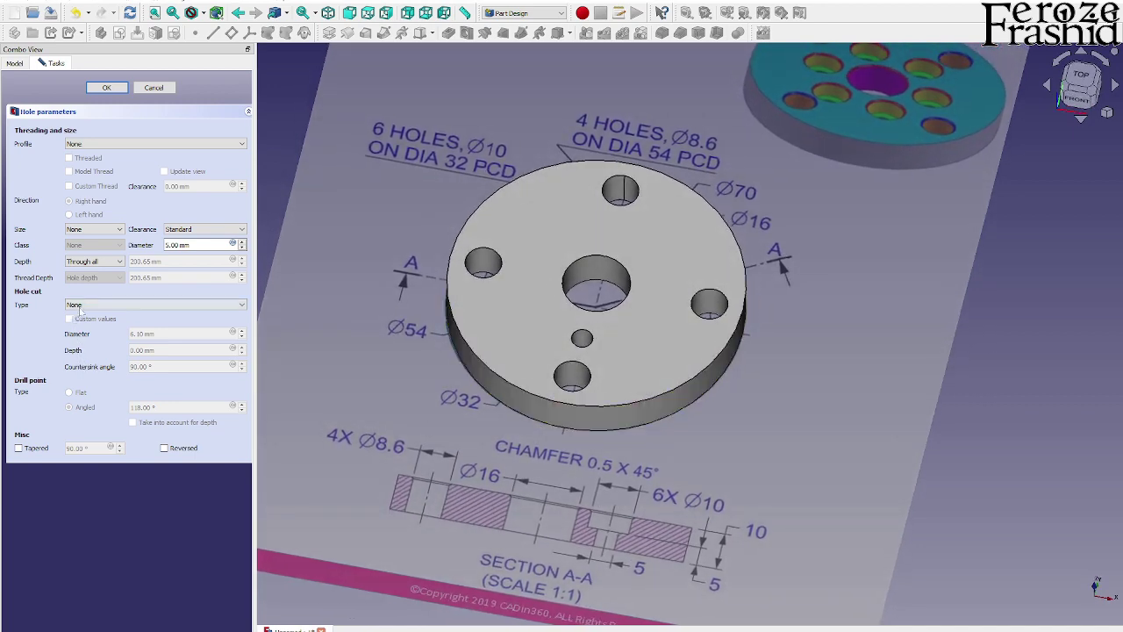
pyautogui.click(79, 307)
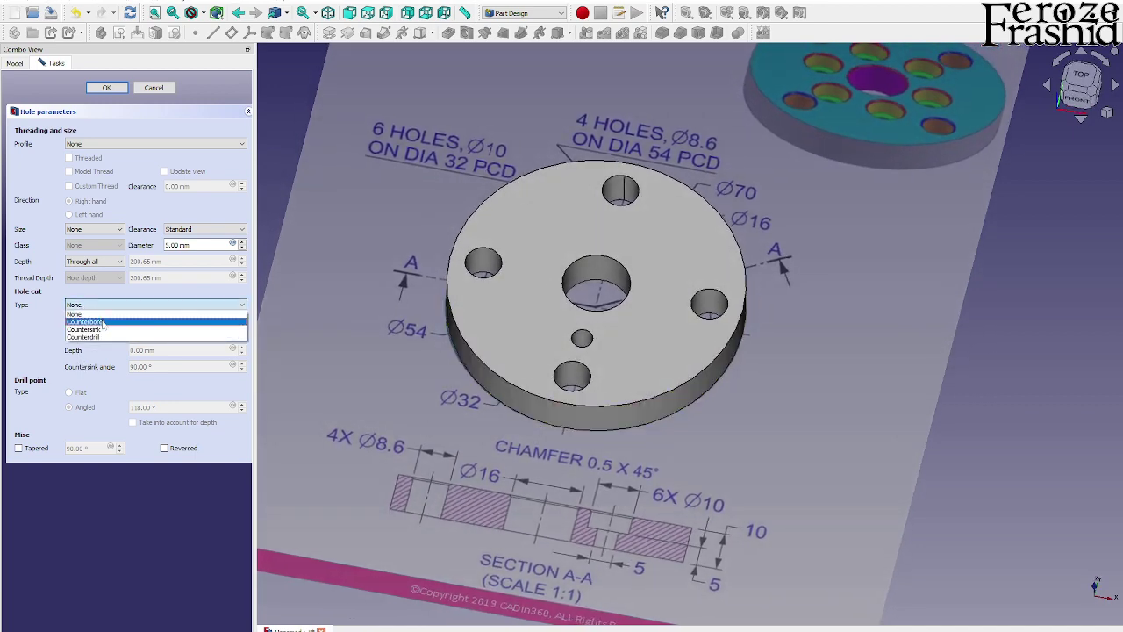
pyautogui.click(103, 322)
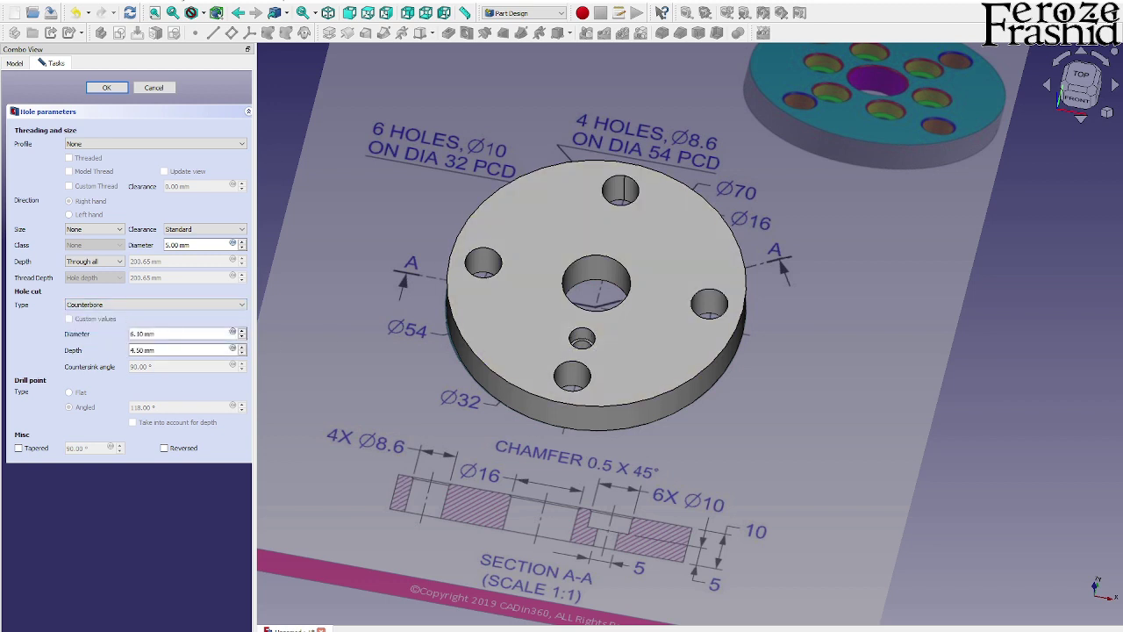
pyautogui.click(175, 245)
pyautogui.moveTo(156, 335); pyautogui.dragTo(131, 334)
pyautogui.write('10')
pyautogui.click(155, 350)
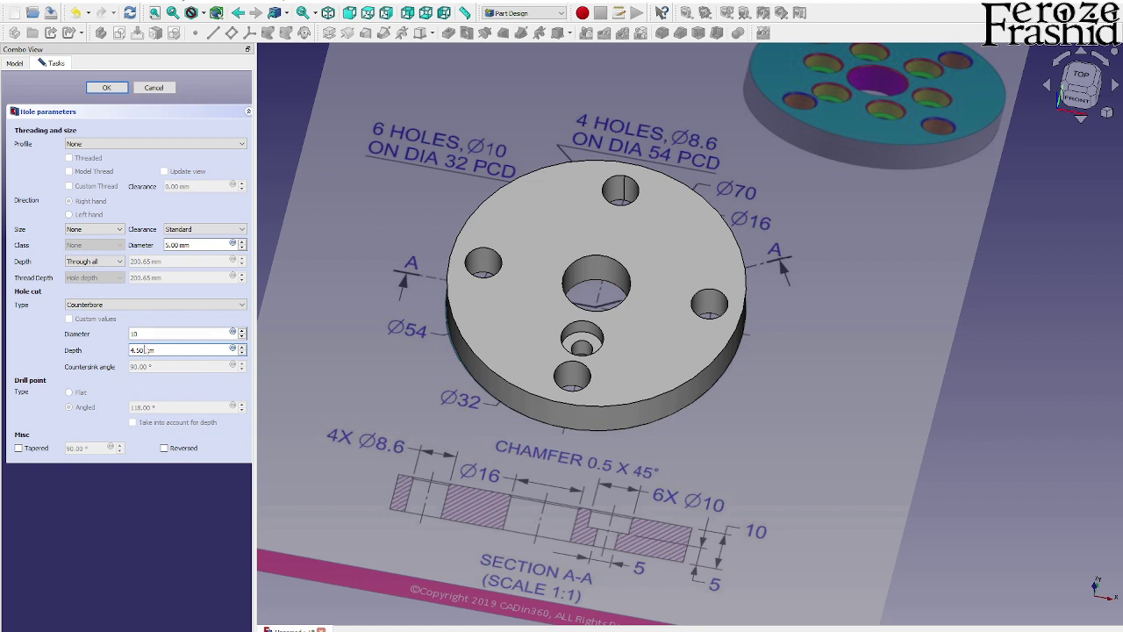
pyautogui.moveTo(164, 351); pyautogui.dragTo(108, 352)
pyautogui.write('5')
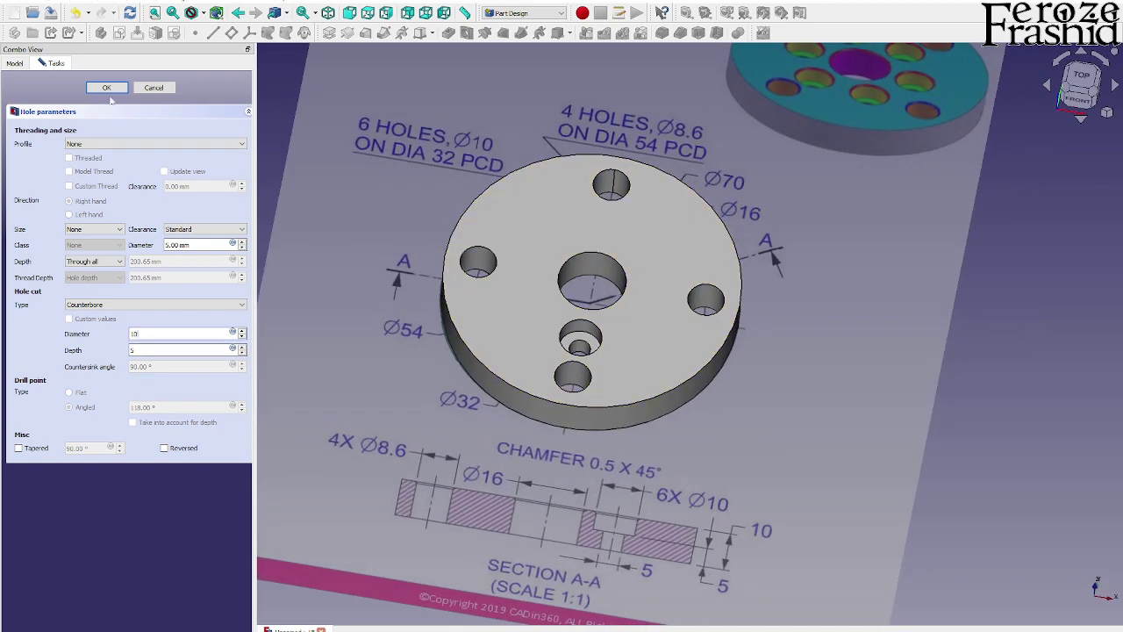
pyautogui.click(103, 145)
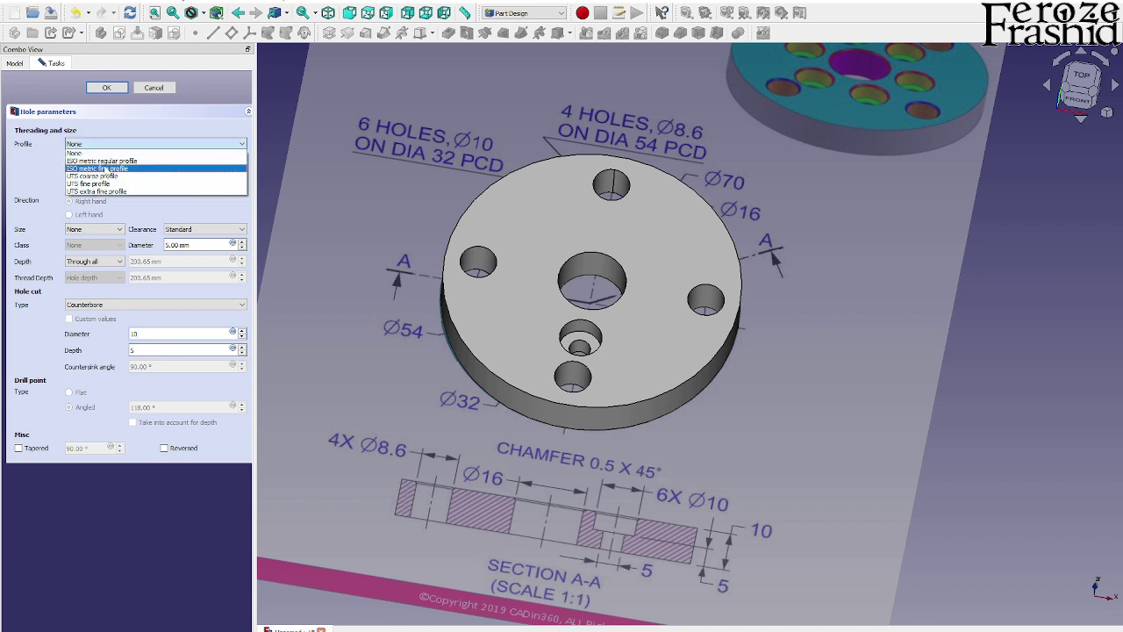
pyautogui.click(122, 128)
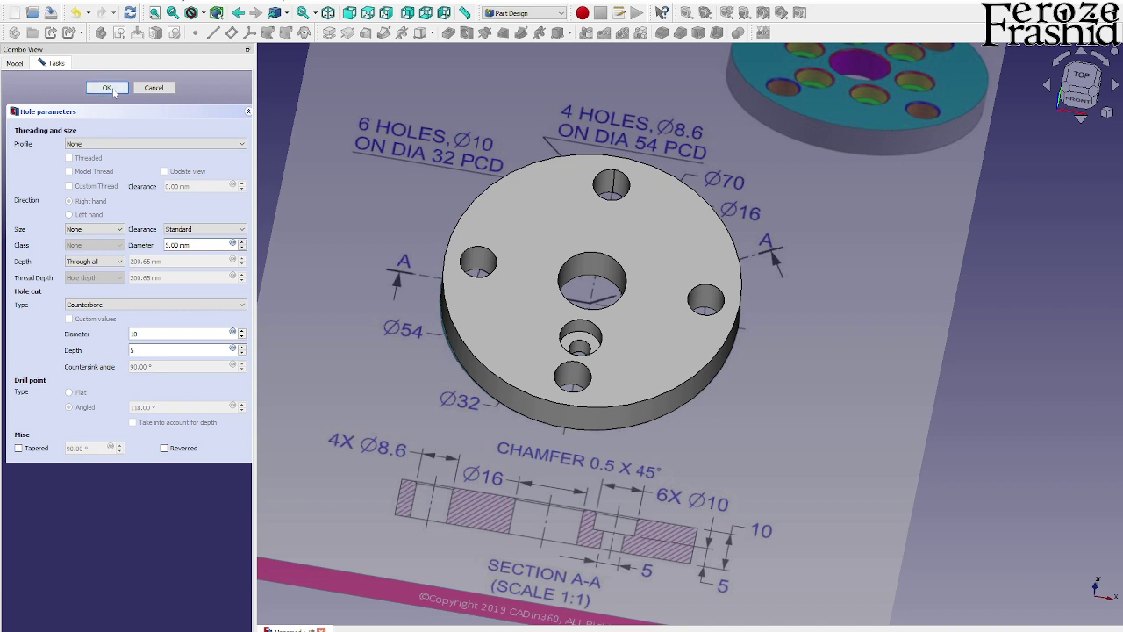
pyautogui.click(106, 89)
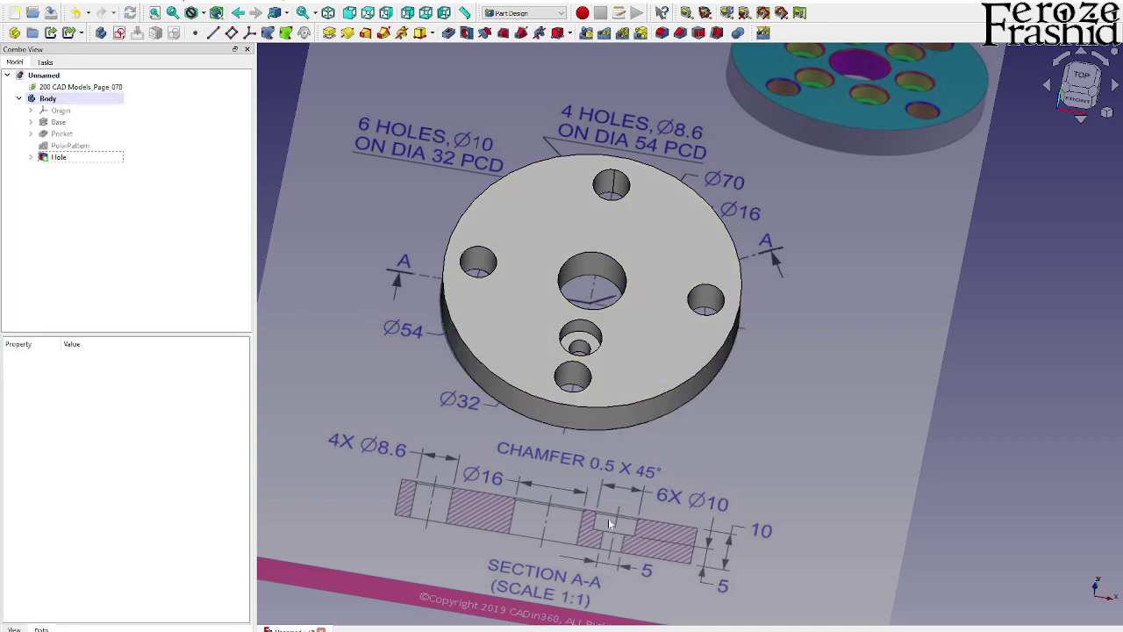
# Polar-pattern the counterbored hole around the normal sketch axis with 6 occurrences over 360°.
pyautogui.click(112, 159)
pyautogui.click(622, 34)
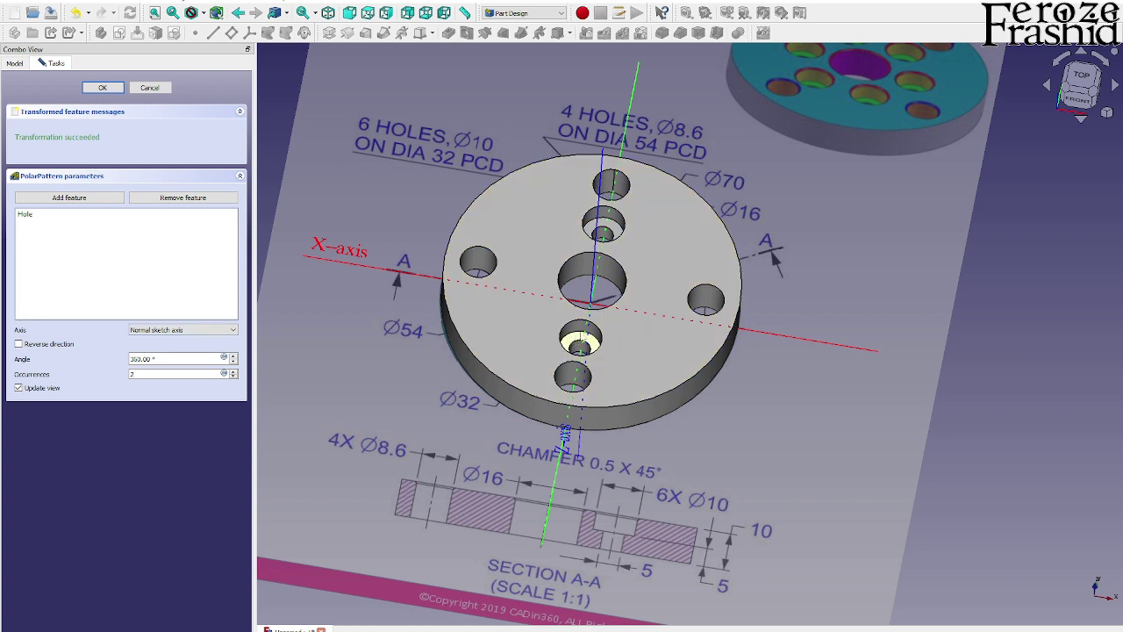
pyautogui.doubleClick(133, 373)
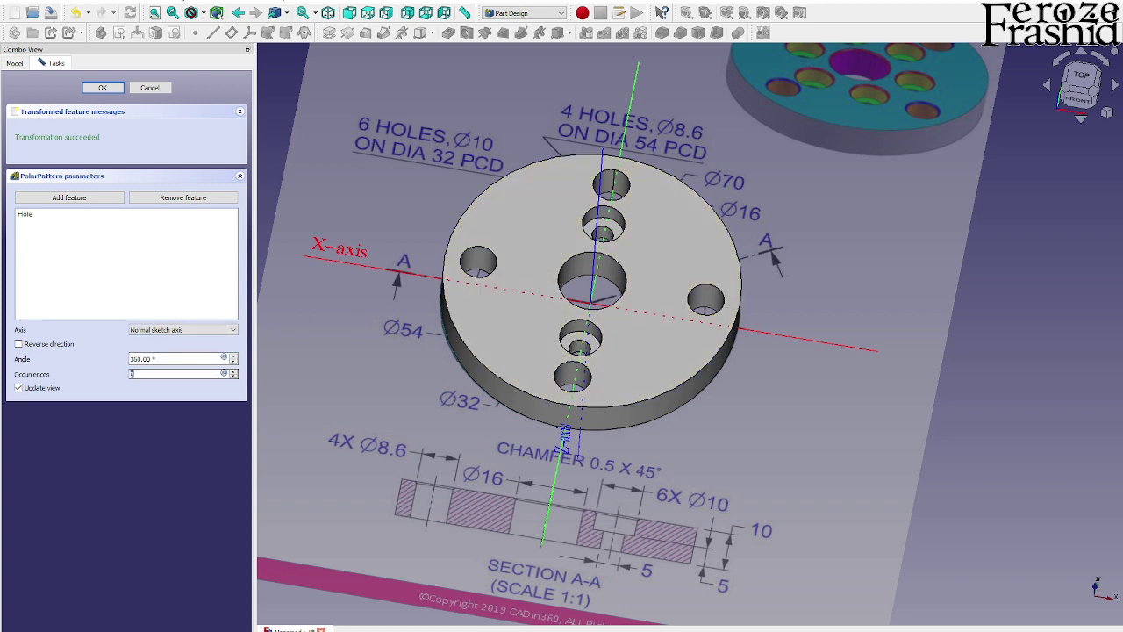
pyautogui.write('6')
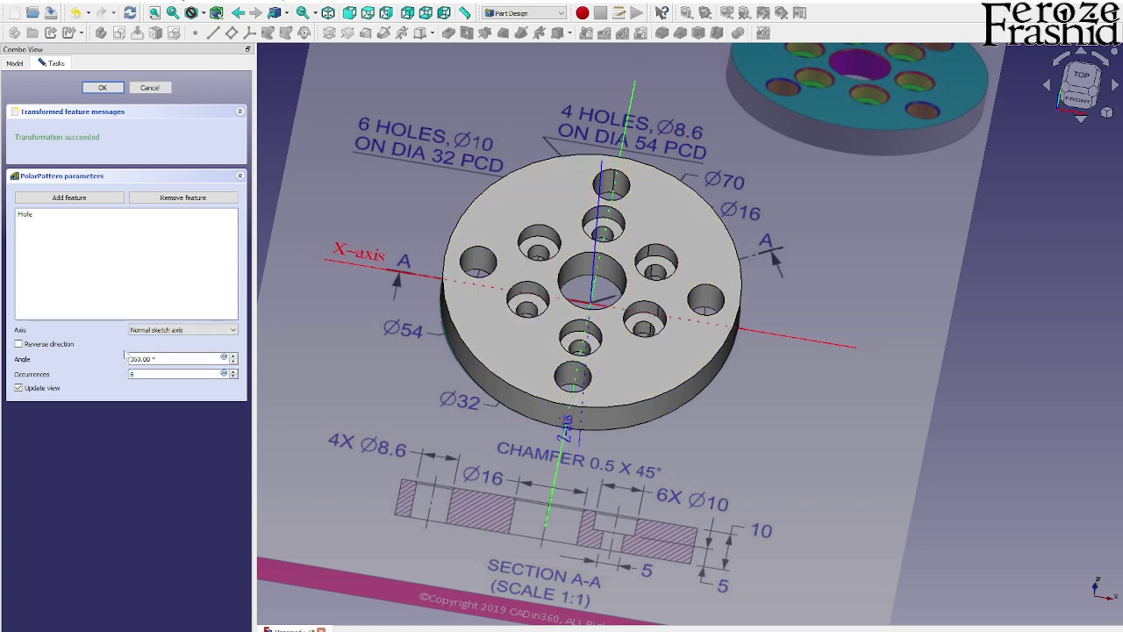
pyautogui.click(88, 214)
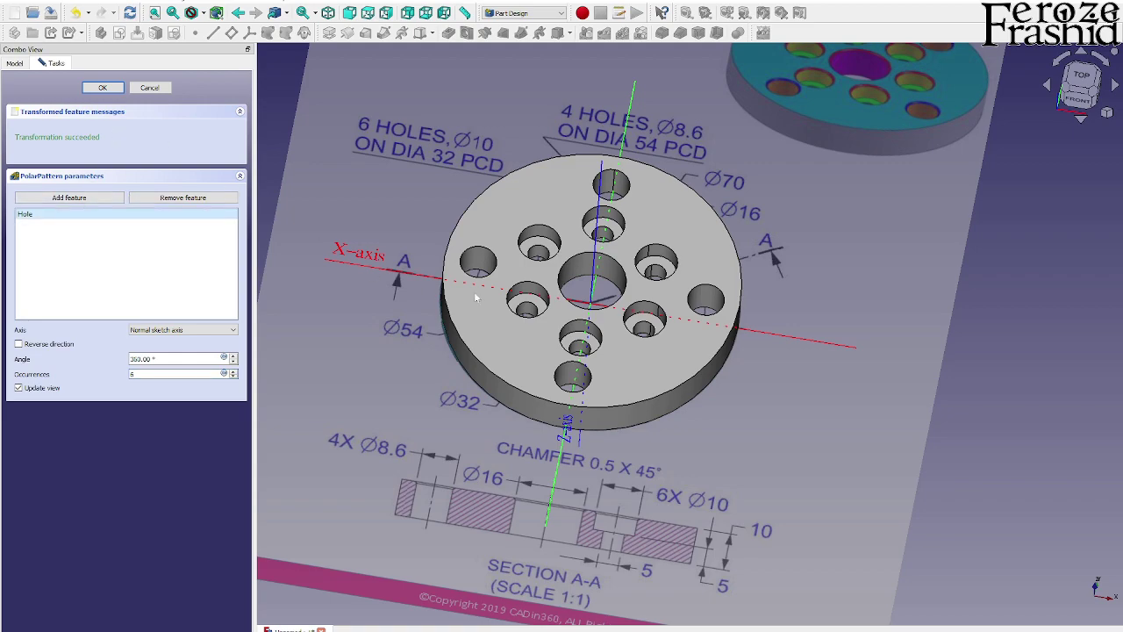
pyautogui.click(103, 88)
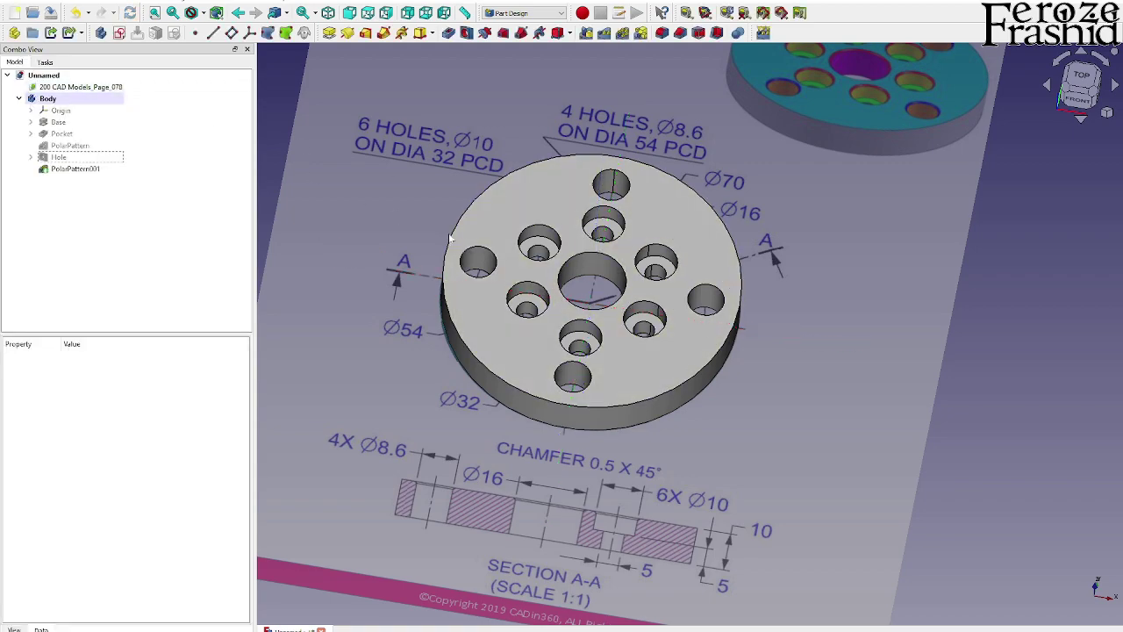
# Chamfer the upper edges of the four bolt holes and six counterbored holes by 0.5 mm with equal distance.
pyautogui.moveTo(766, 293); pyautogui.dragTo(761, 346, button='middle')
pyautogui.scroll(-5, 785, 354)
pyautogui.scroll(4, 761, 346)
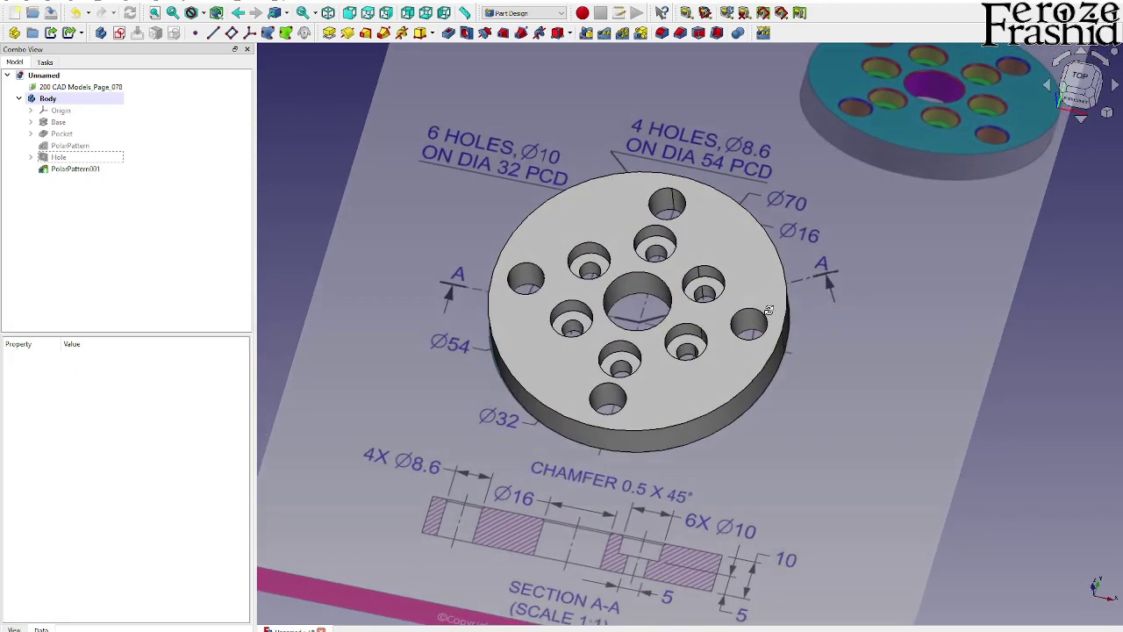
pyautogui.scroll(-5, 748, 342)
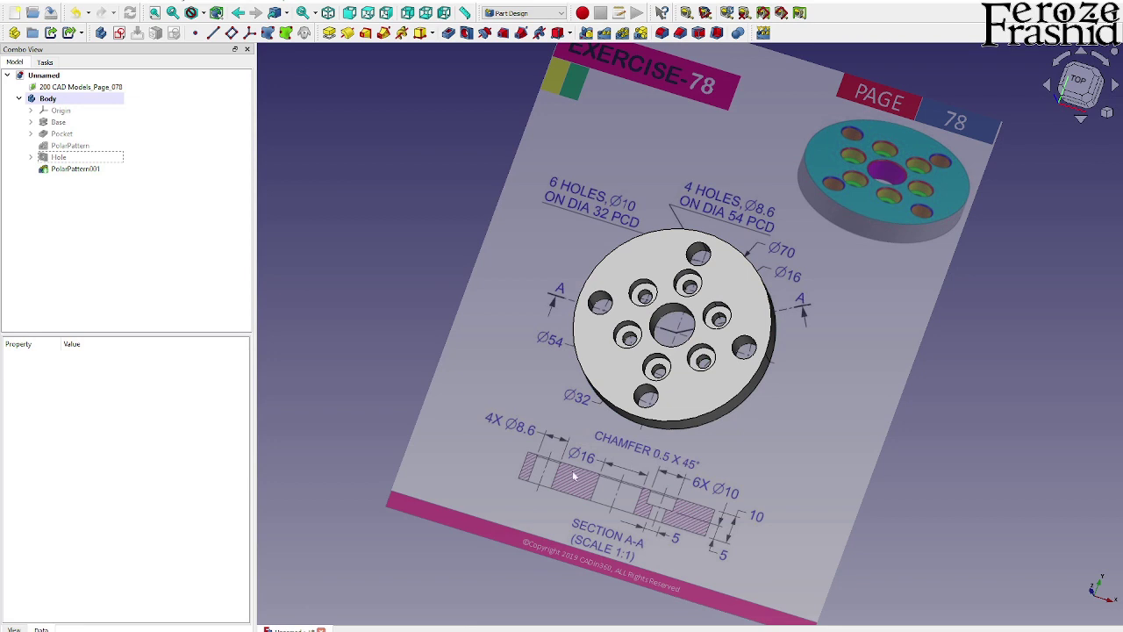
pyautogui.scroll(4, 575, 476)
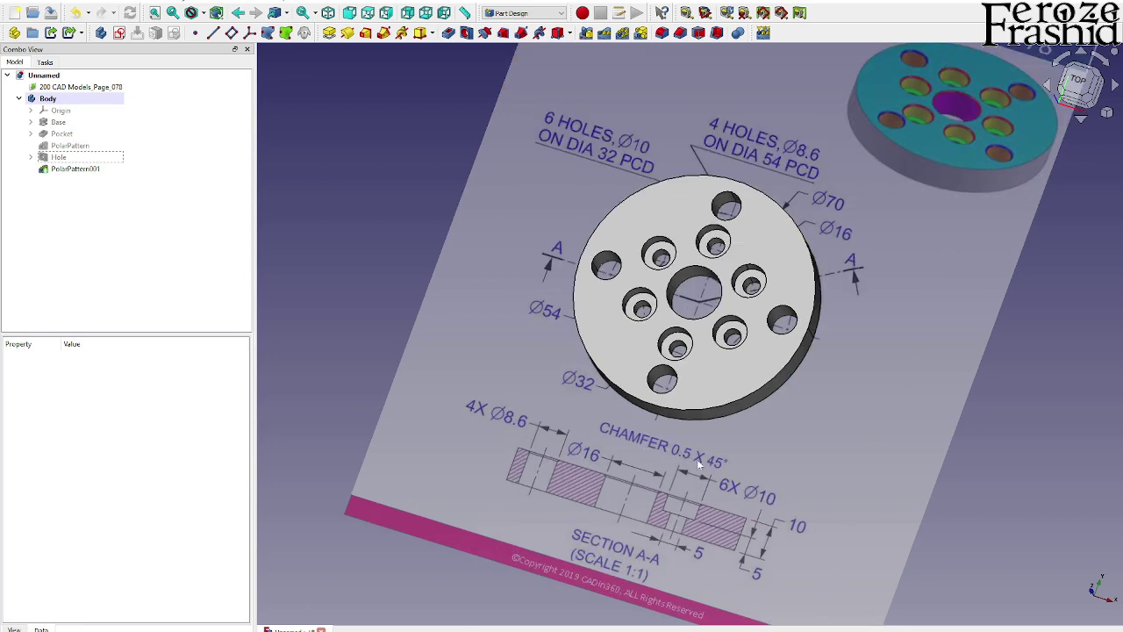
pyautogui.click(668, 391)
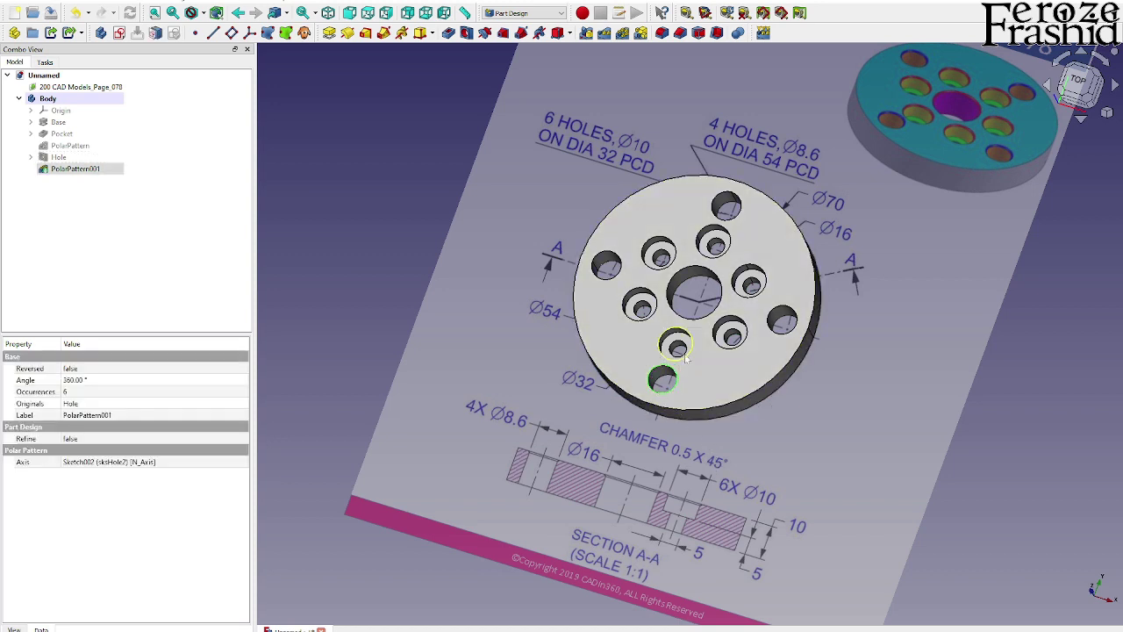
pyautogui.keyDown('ctrl'); pyautogui.click(729, 343); pyautogui.keyUp('ctrl')
pyautogui.keyDown('ctrl'); pyautogui.click(783, 325); pyautogui.keyUp('ctrl')
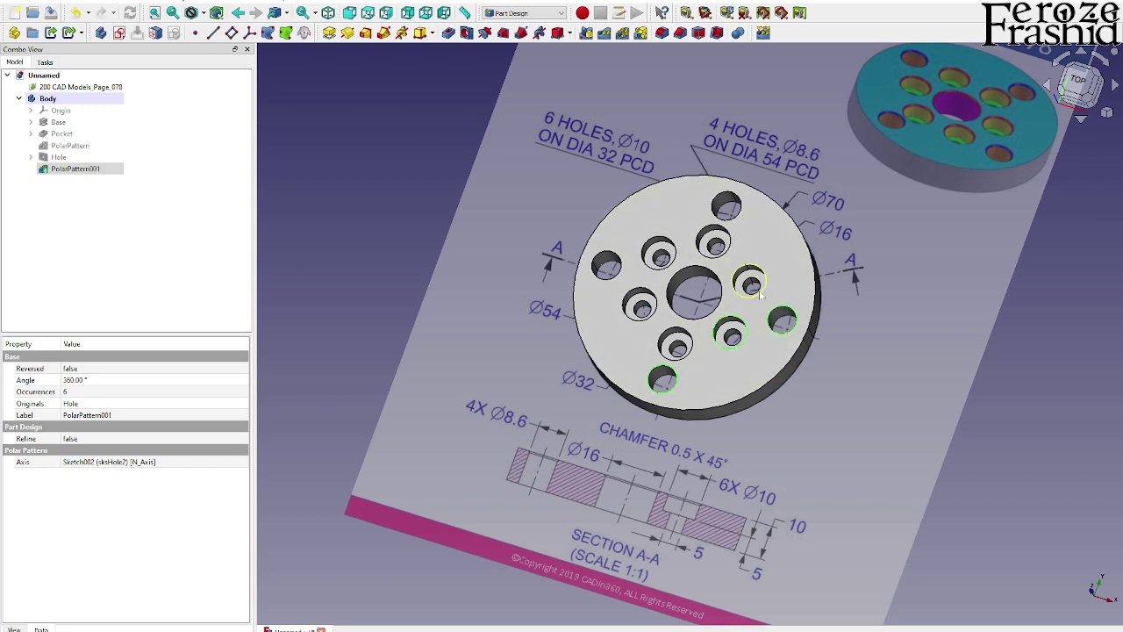
pyautogui.keyDown('ctrl'); pyautogui.click(758, 293); pyautogui.keyUp('ctrl')
pyautogui.keyDown('ctrl'); pyautogui.click(715, 244); pyautogui.keyUp('ctrl')
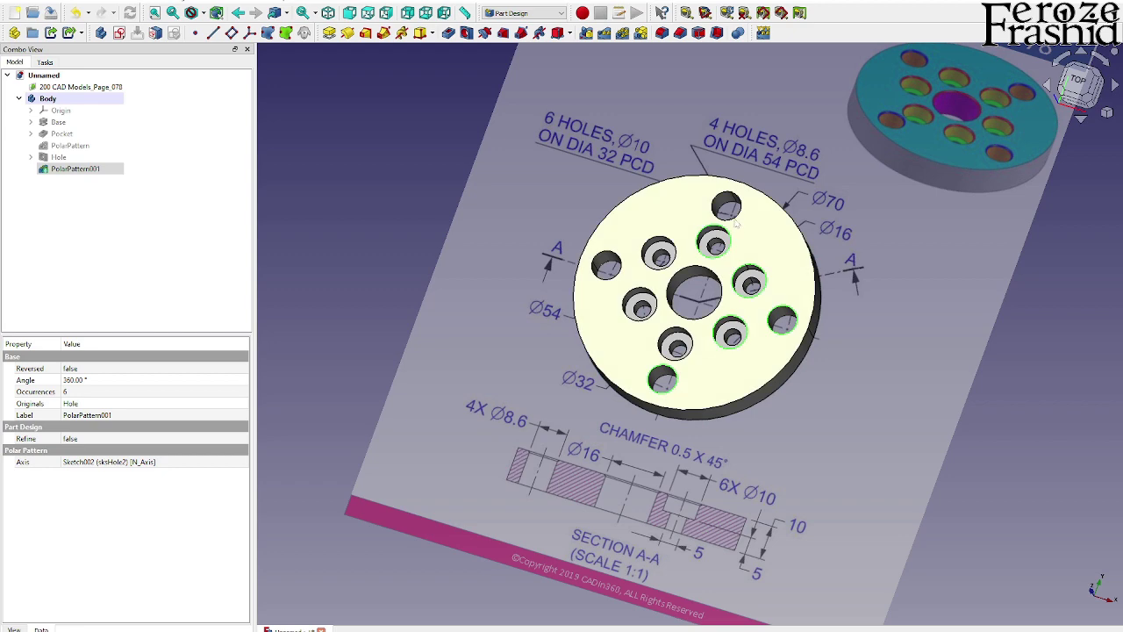
pyautogui.keyDown('ctrl'); pyautogui.click(728, 207); pyautogui.keyUp('ctrl')
pyautogui.keyDown('ctrl'); pyautogui.click(674, 259); pyautogui.keyUp('ctrl')
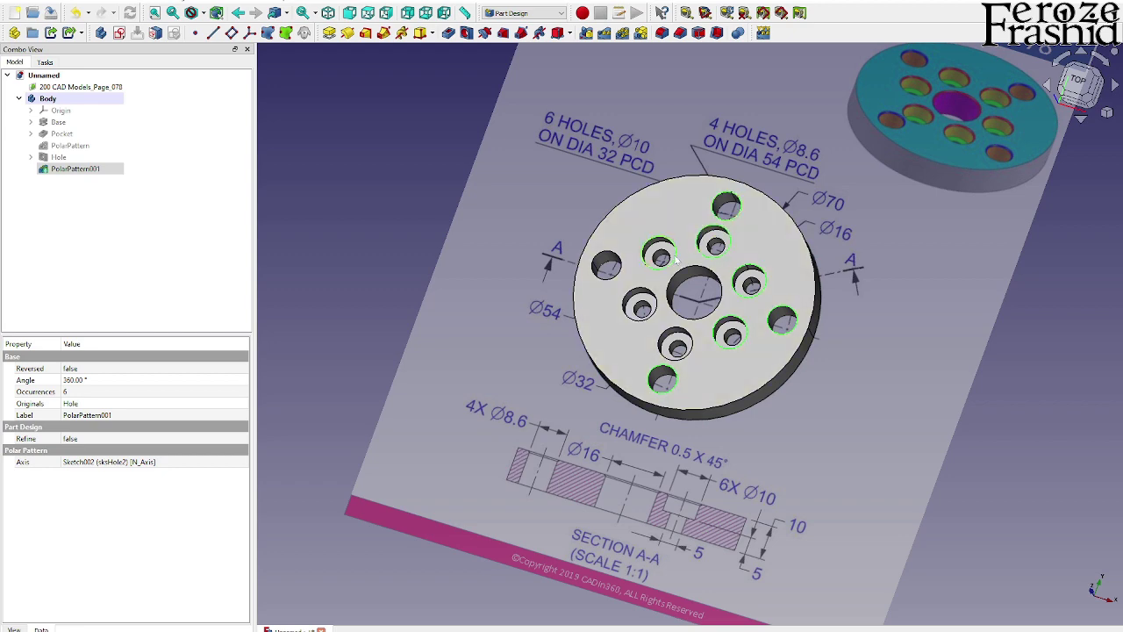
pyautogui.keyDown('ctrl'); pyautogui.click(606, 265); pyautogui.keyUp('ctrl')
pyautogui.keyDown('ctrl'); pyautogui.click(639, 309); pyautogui.keyUp('ctrl')
pyautogui.keyDown('ctrl'); pyautogui.click(676, 348); pyautogui.keyUp('ctrl')
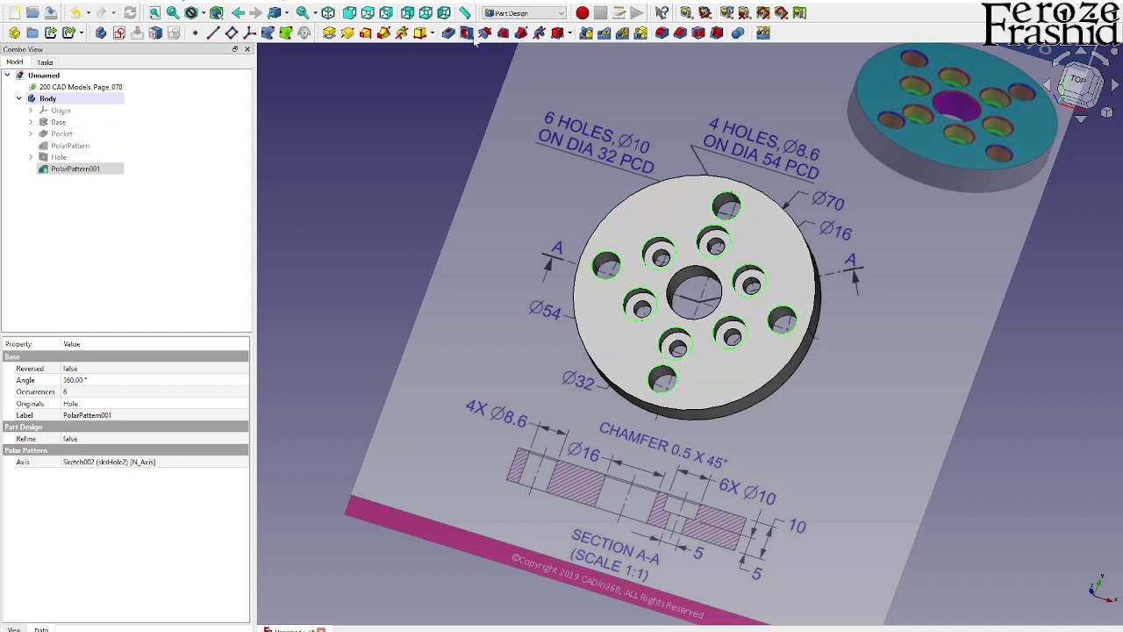
pyautogui.click(680, 33)
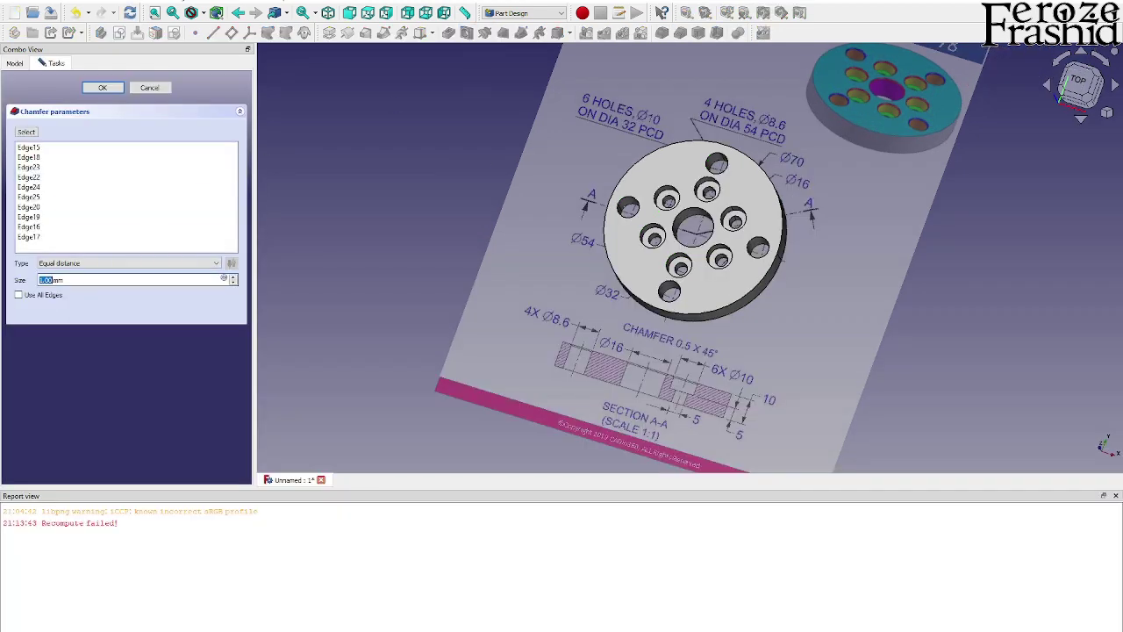
pyautogui.write('.')
pyautogui.click(104, 89)
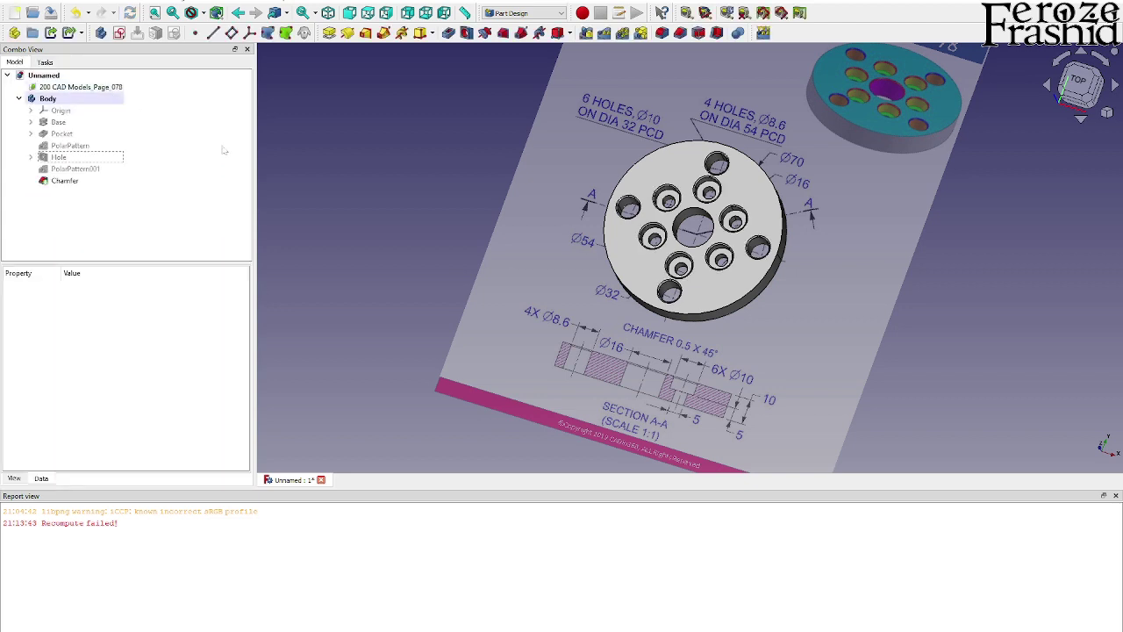
# Close the report view and inspect the chamfered hole edges on the disc's upper face.
pyautogui.click(1116, 495)
pyautogui.moveTo(776, 330); pyautogui.dragTo(756, 296, button='middle')
pyautogui.scroll(-5, 711, 496)
pyautogui.scroll(5, 821, 318)
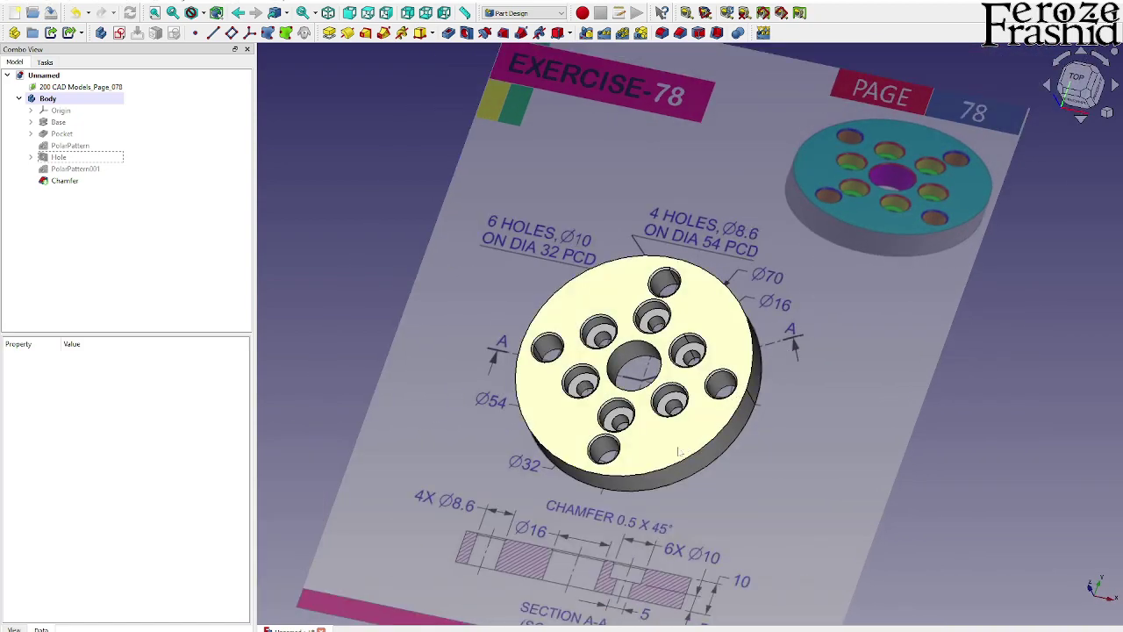
pyautogui.scroll(3, 654, 356)
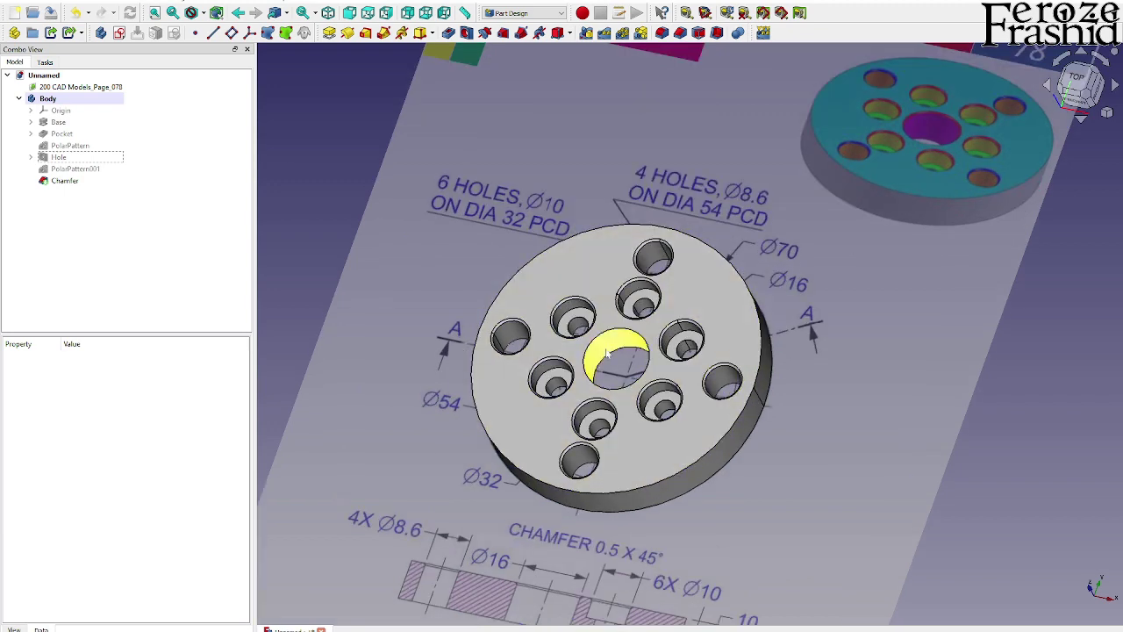